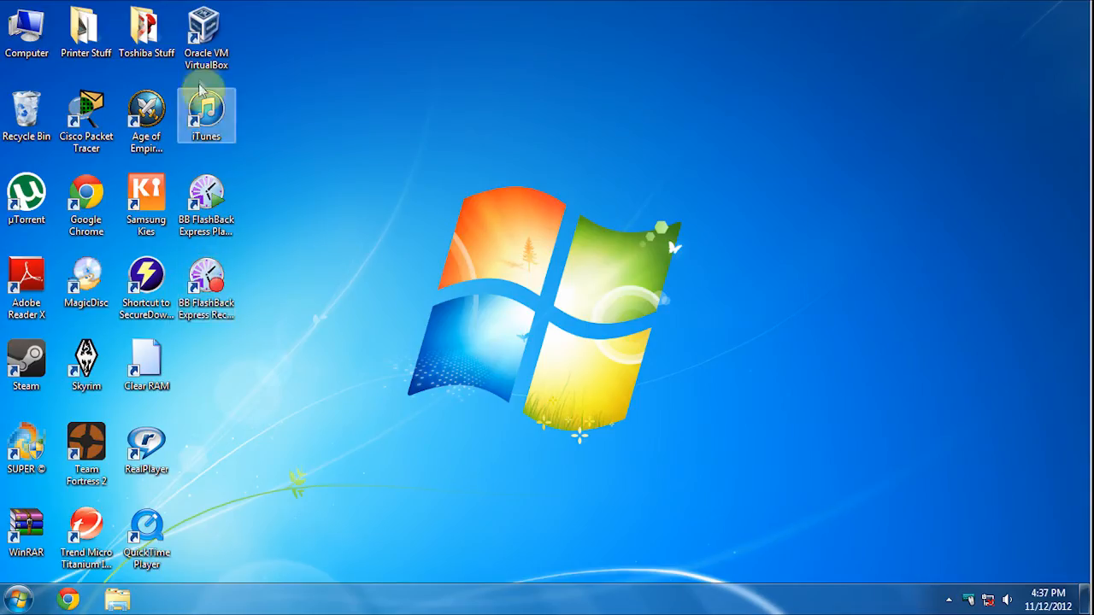
- Launch VirtualBox and begin creating a new virtual machine from the Machine menu
click(203, 32)
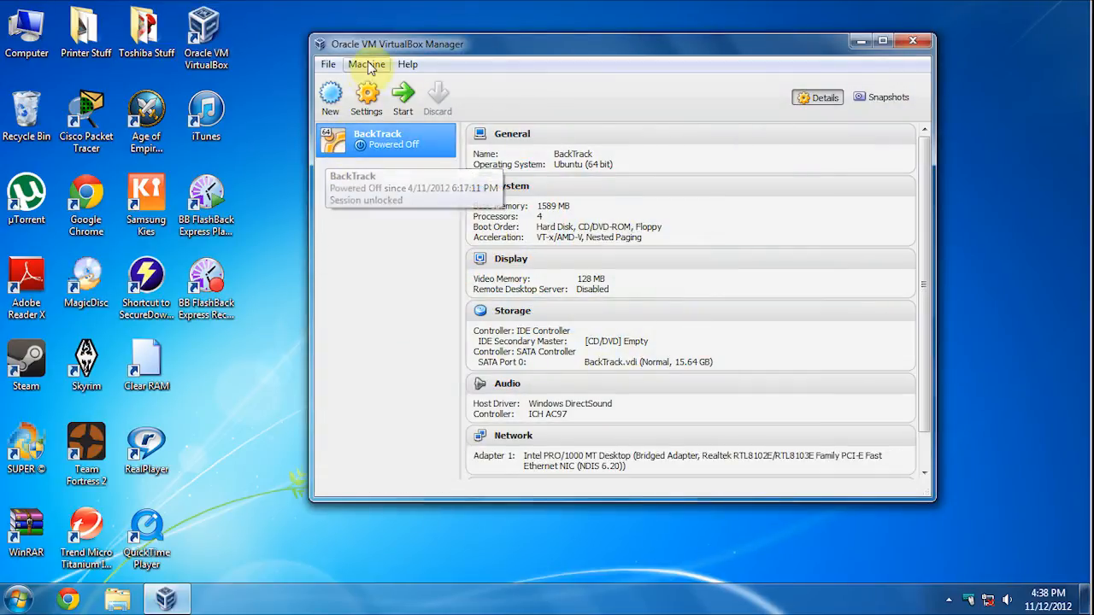
click(366, 64)
click(378, 86)
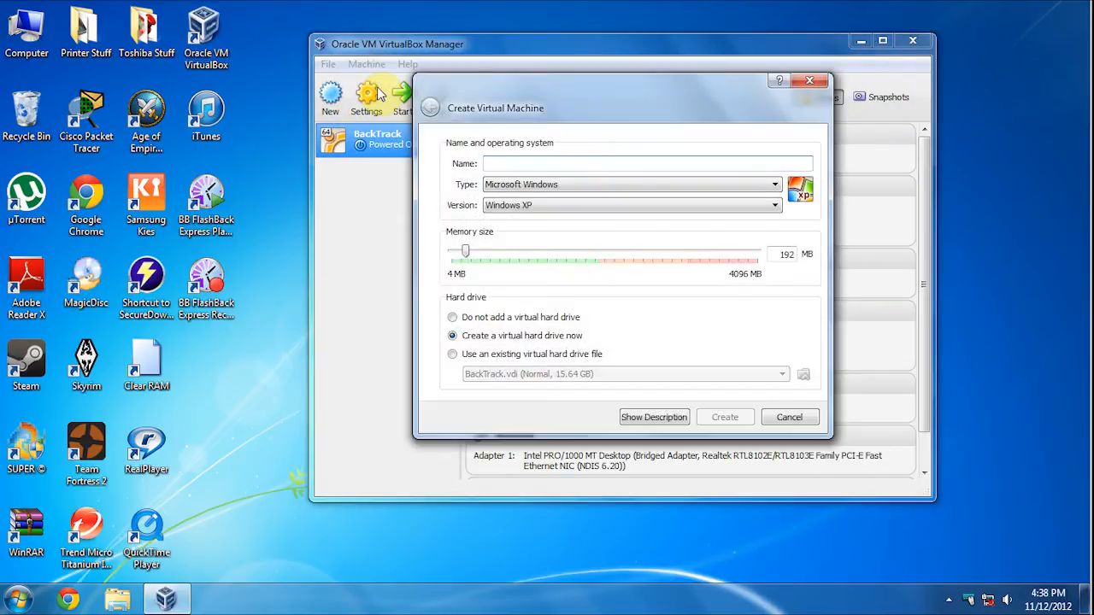
- Set VirtualMint's type to Linux, version Ubuntu (64 bit), and memory to 1024 MB
click(775, 186)
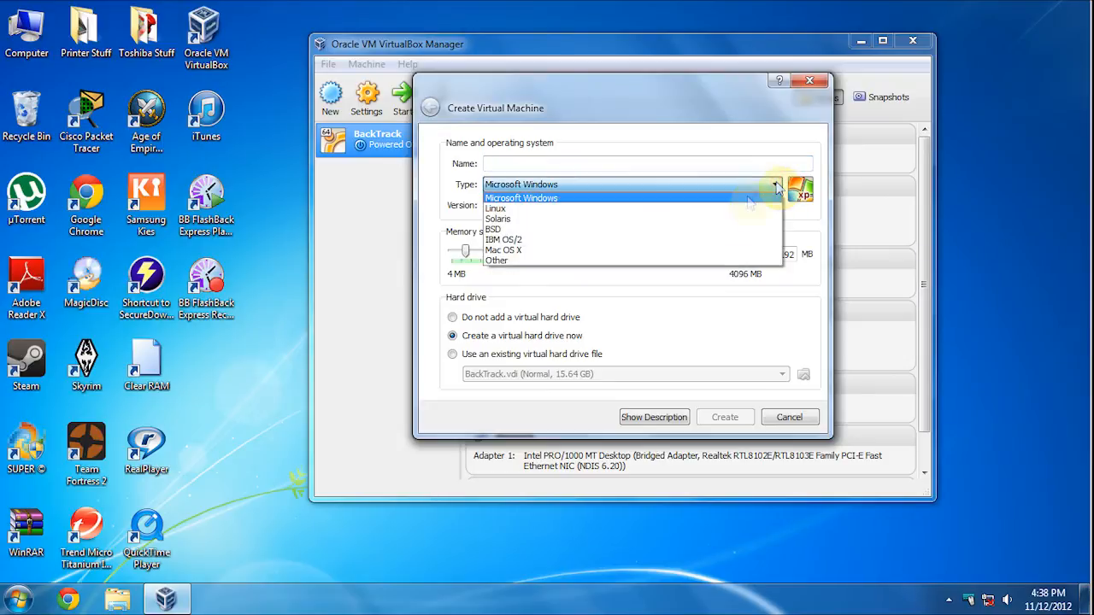
click(496, 209)
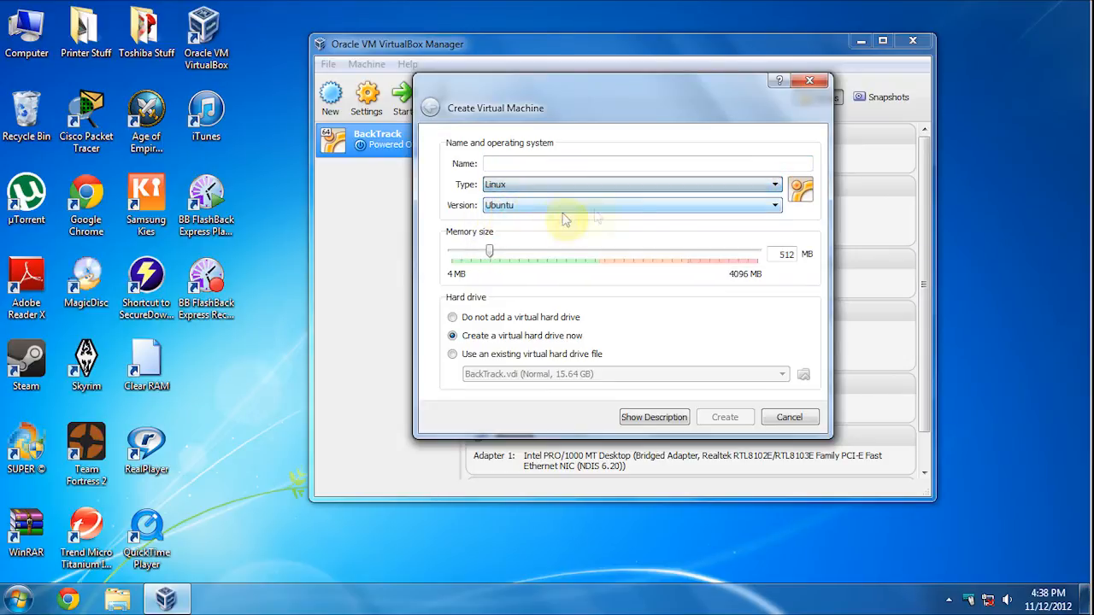
click(775, 205)
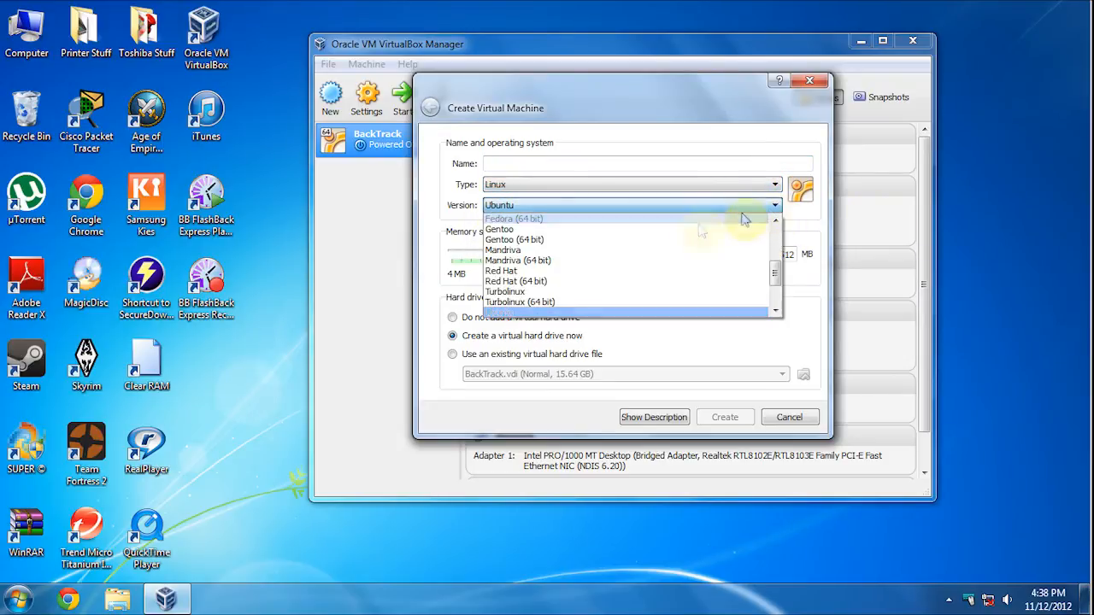
scroll(581, 294, down, 1)
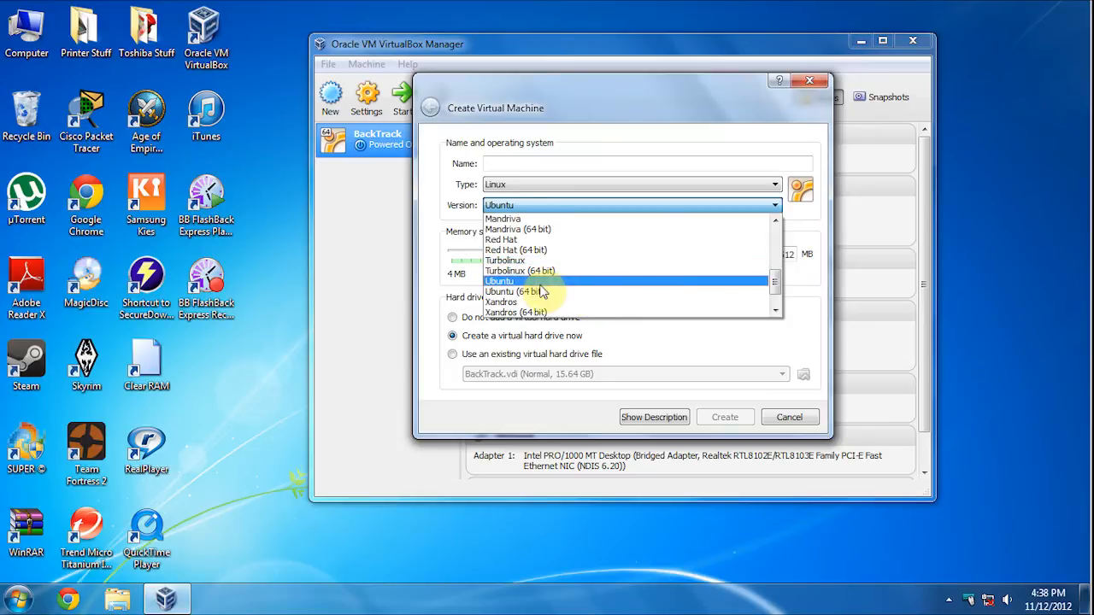
click(530, 292)
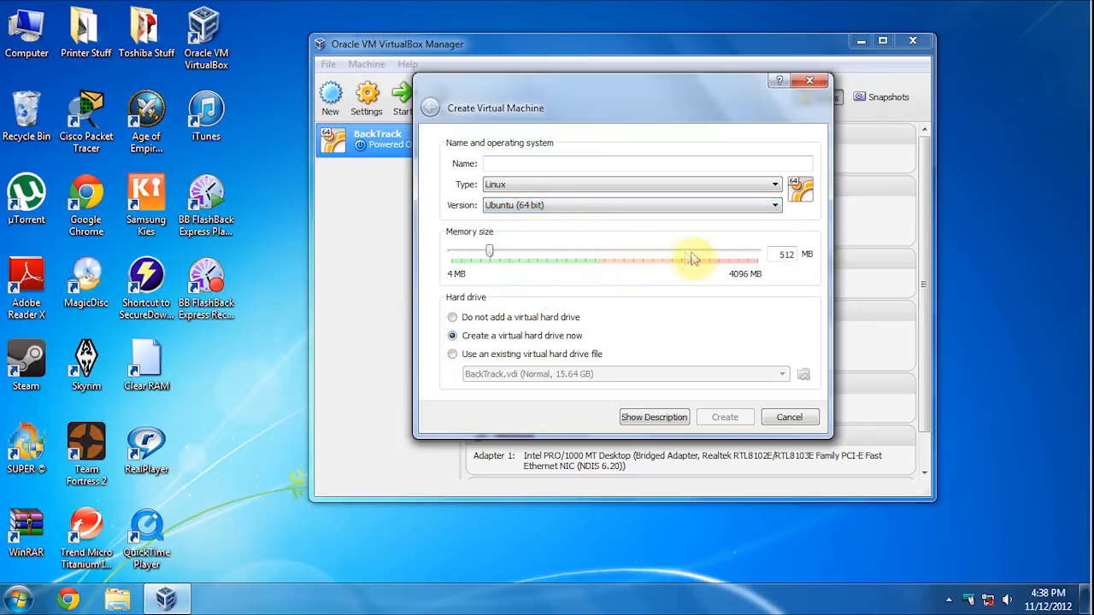
double_click(775, 254)
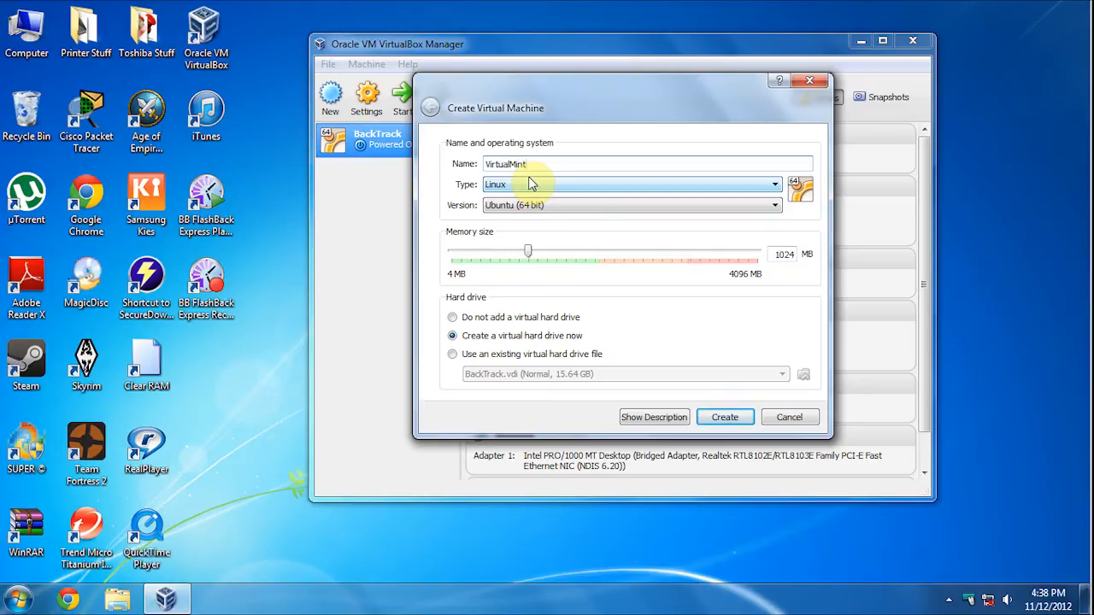
- Create VirtualMint's 20 GB dynamically allocated VDI hard drive
click(746, 419)
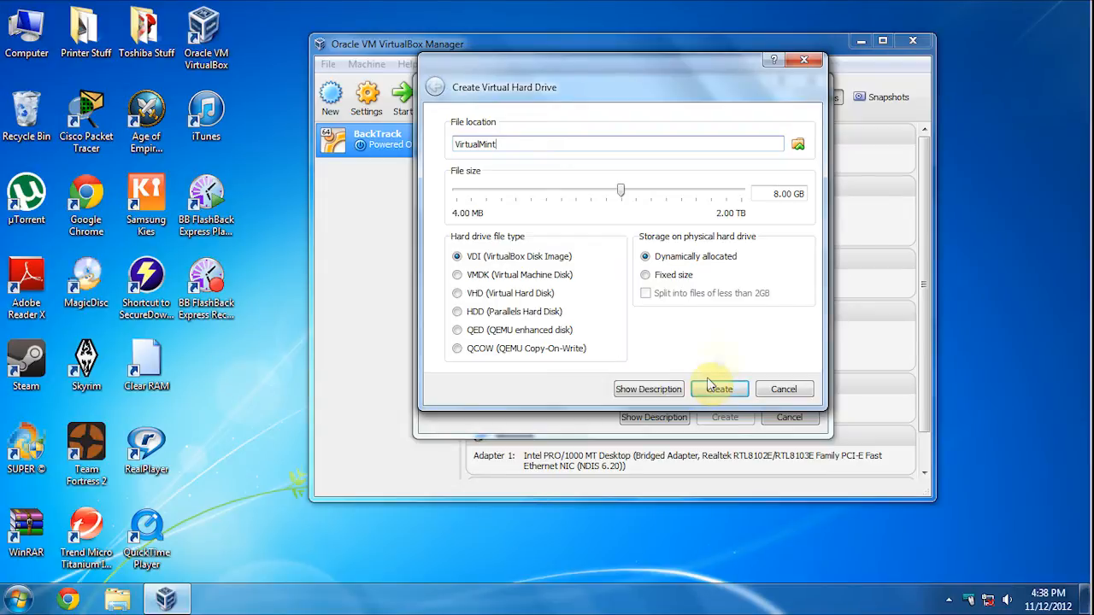
drag(769, 193, 799, 203)
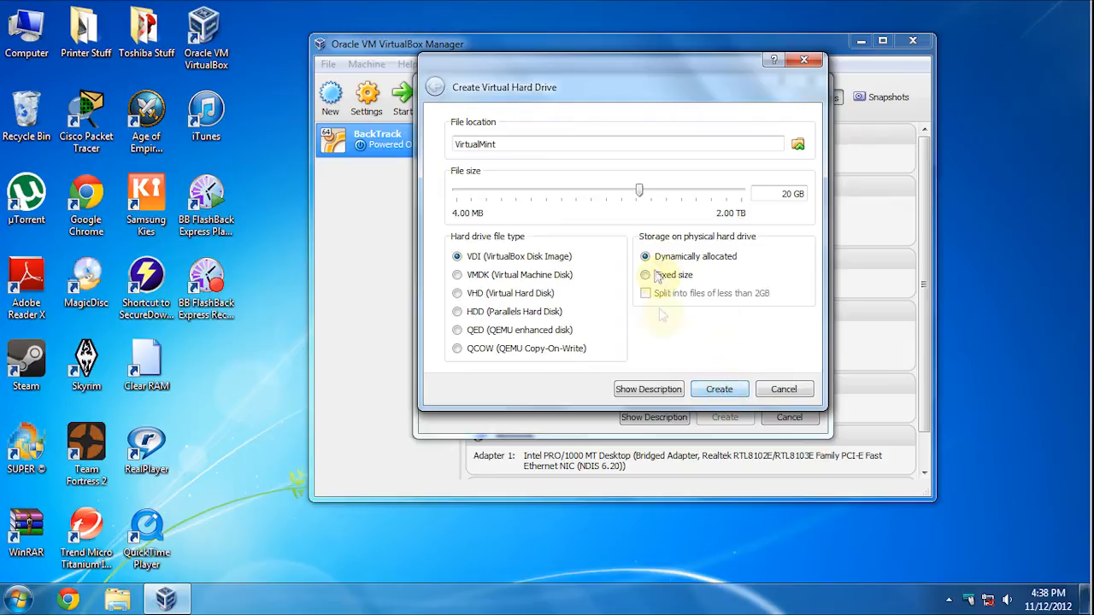
click(719, 390)
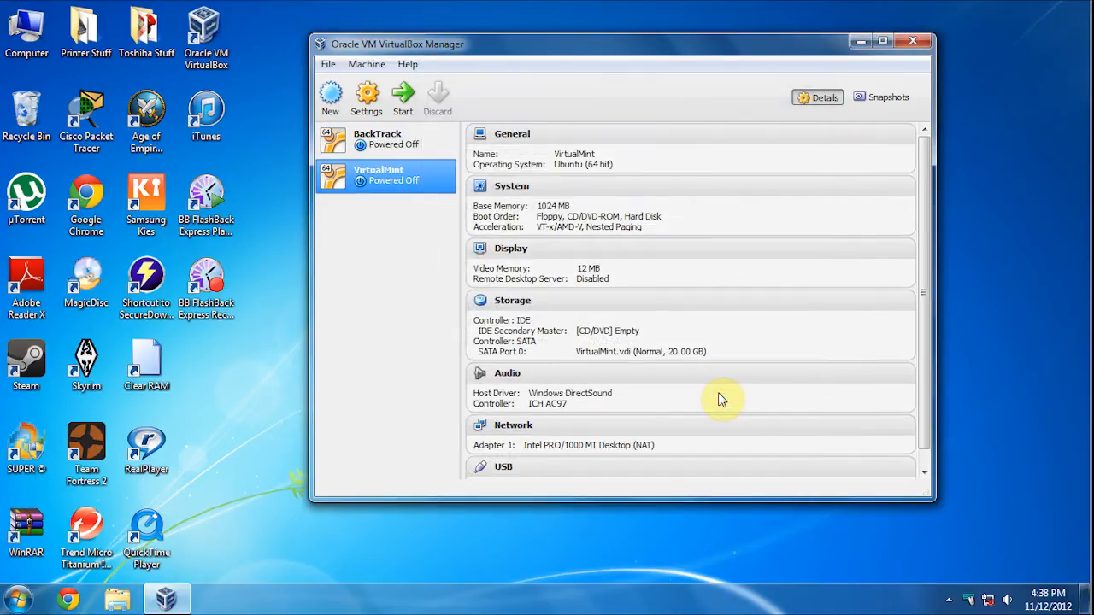
- Open VirtualMint's settings and look through the Advanced and Description general tabs
right_click(391, 183)
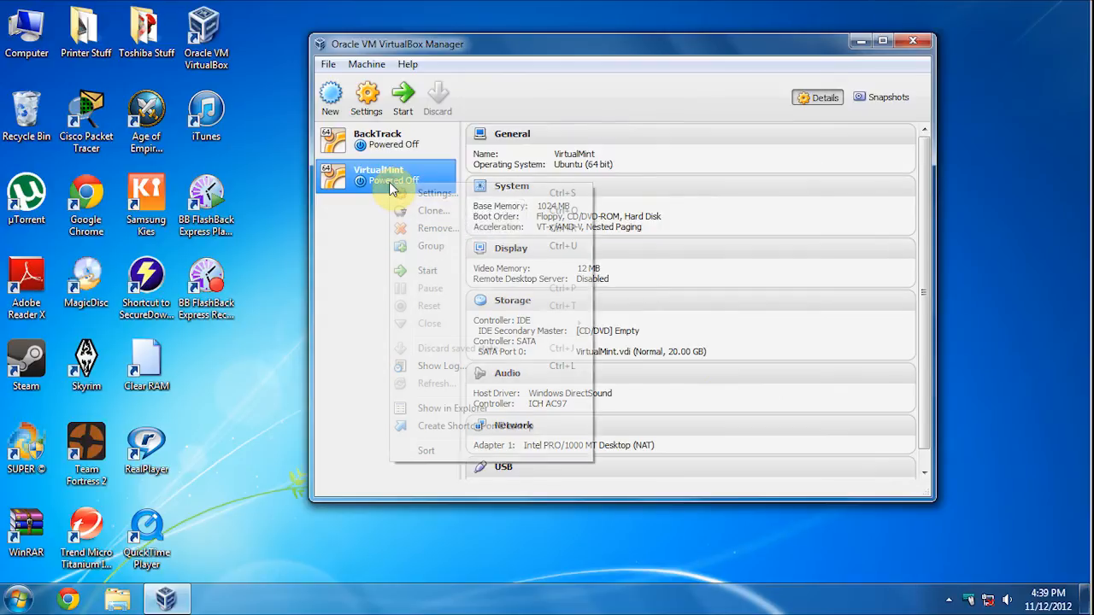
click(458, 194)
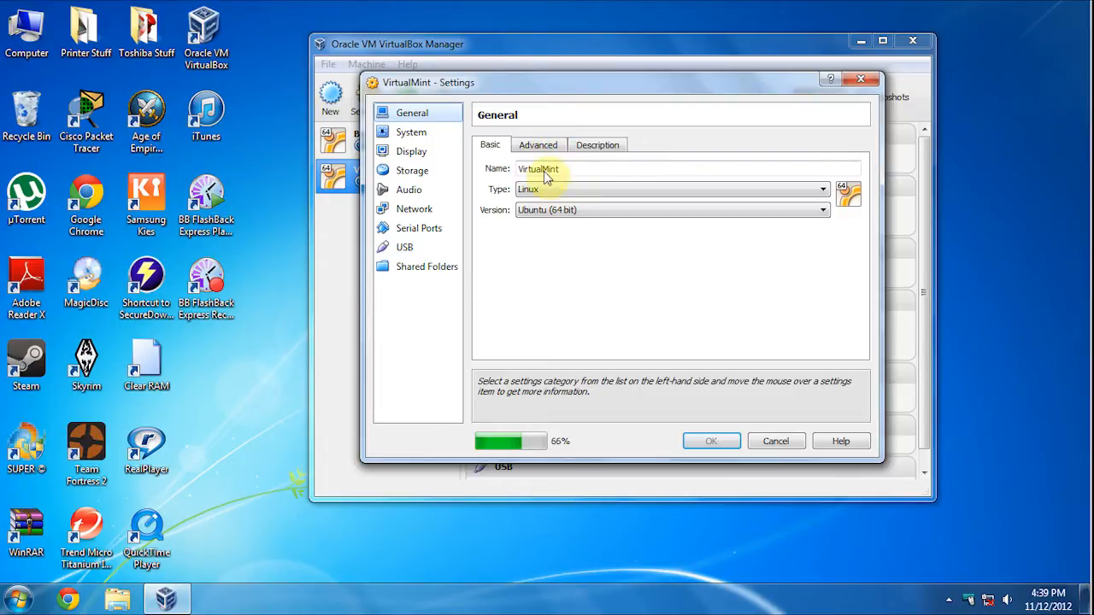
click(538, 144)
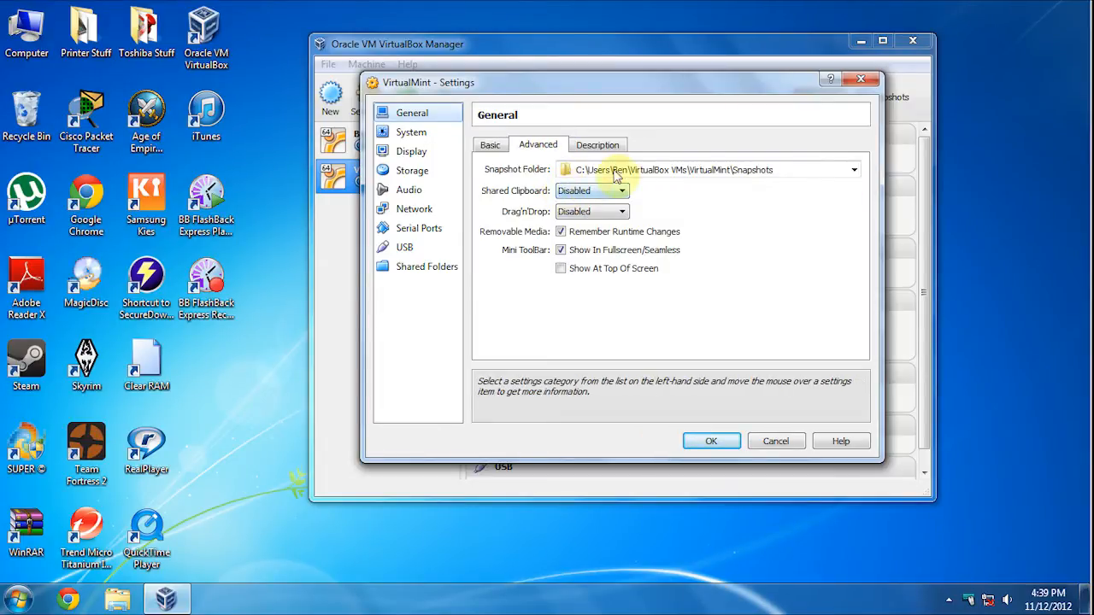
click(598, 145)
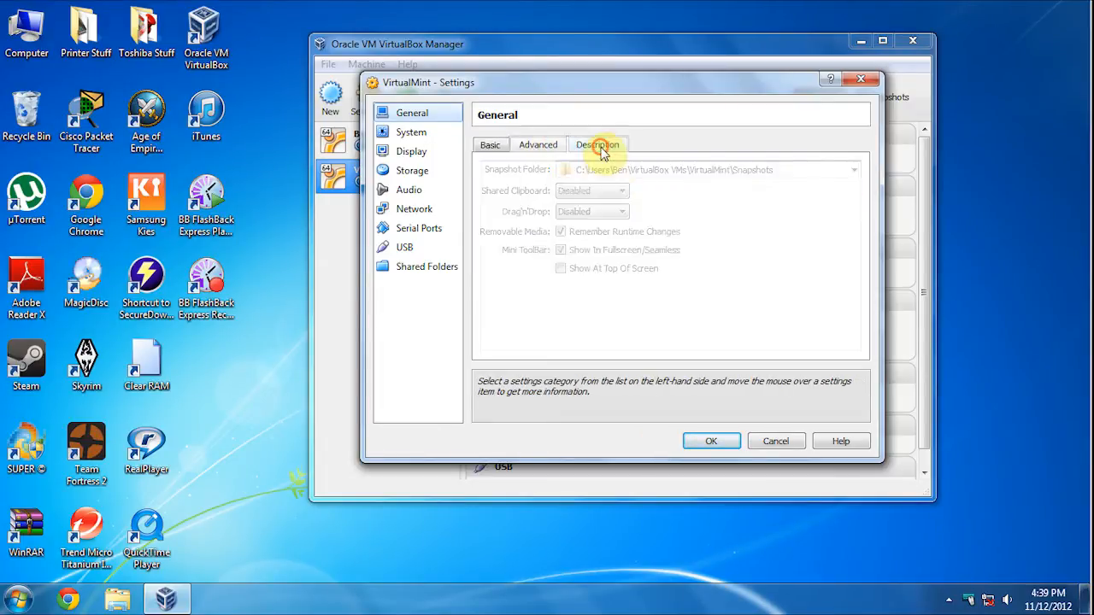
- Set Processor(s) to 4 under System > Processor
click(410, 133)
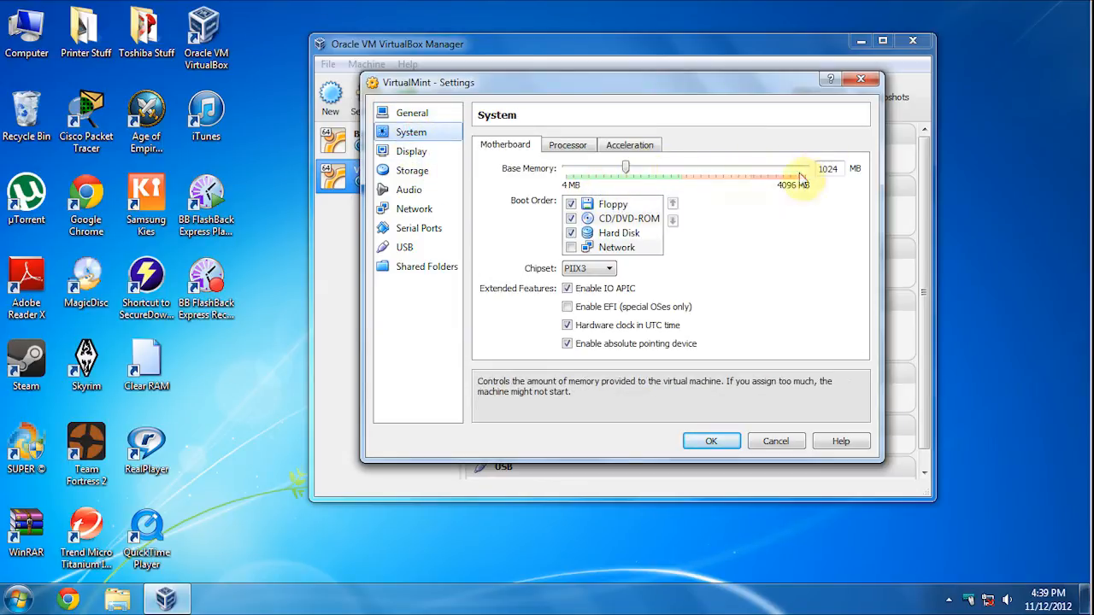
click(560, 145)
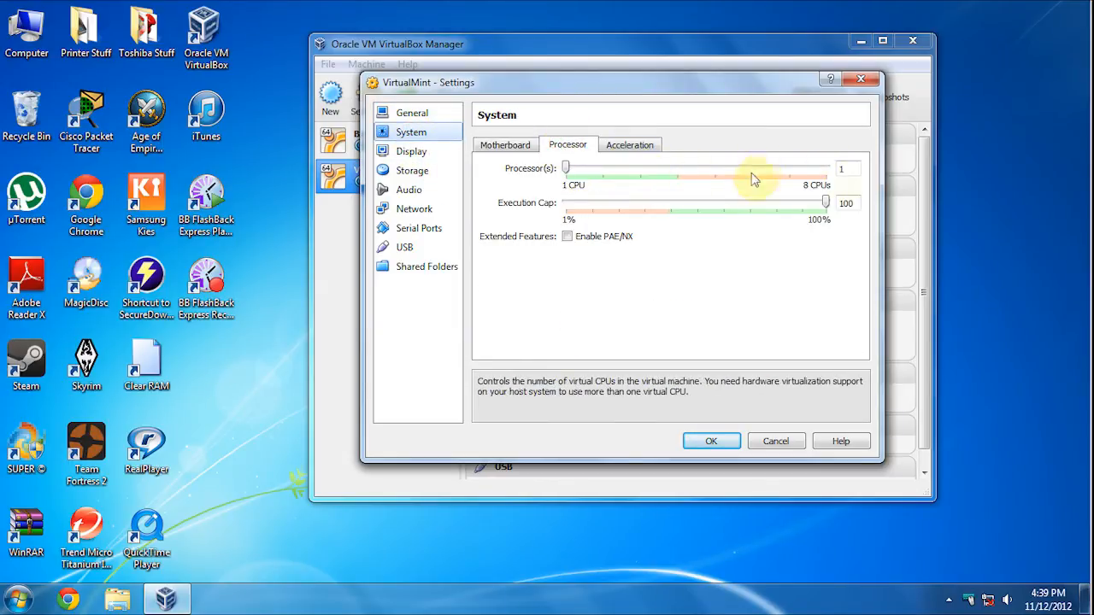
double_click(855, 173)
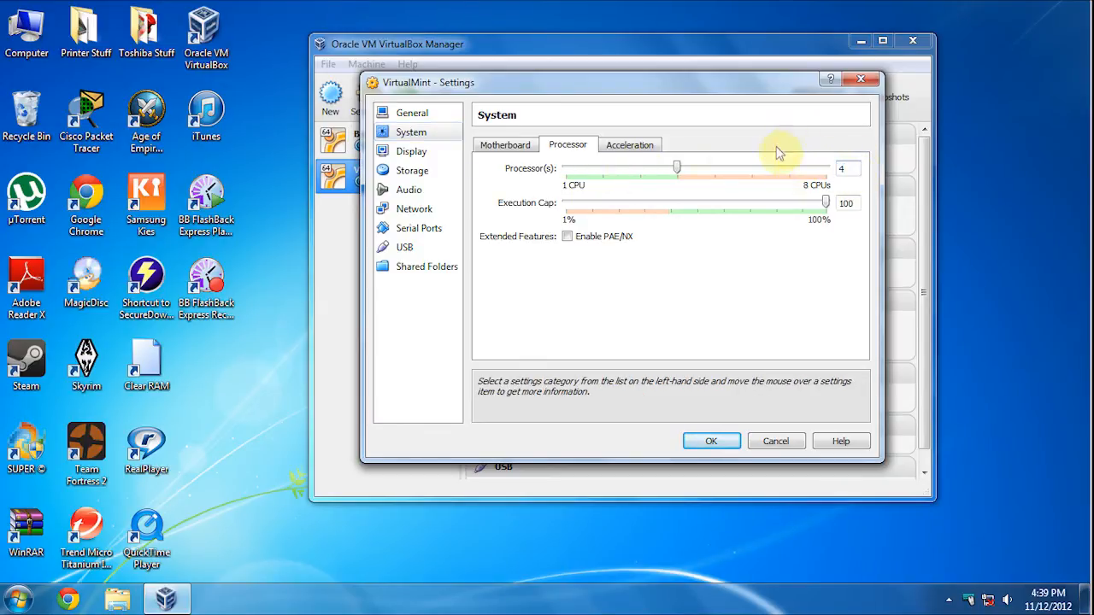
click(642, 147)
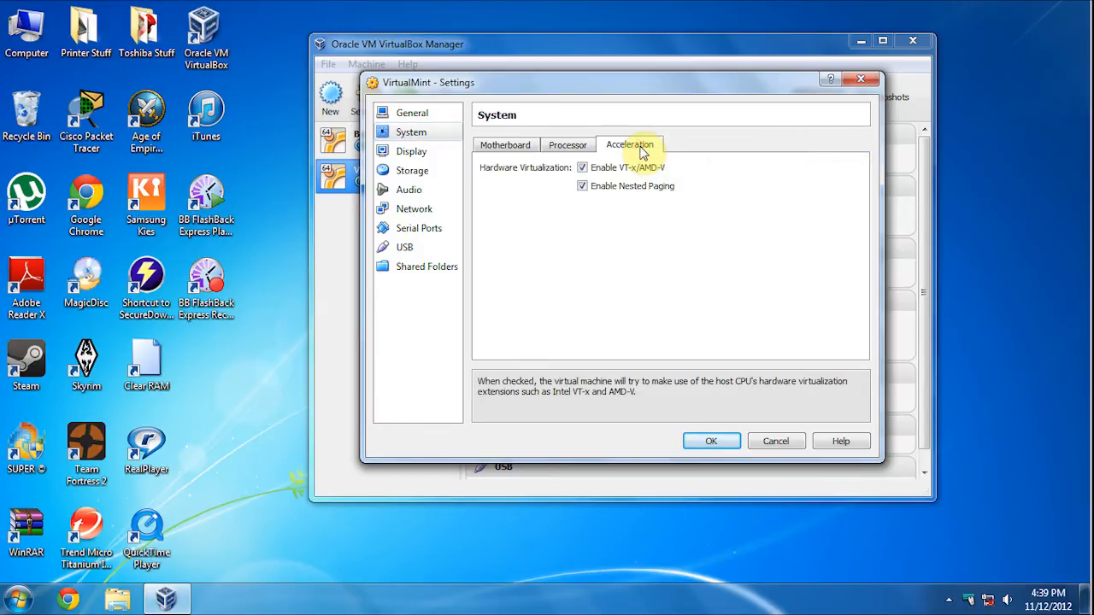
- Set video memory to 128 MB under Display, then review the processor and basic general settings
click(407, 151)
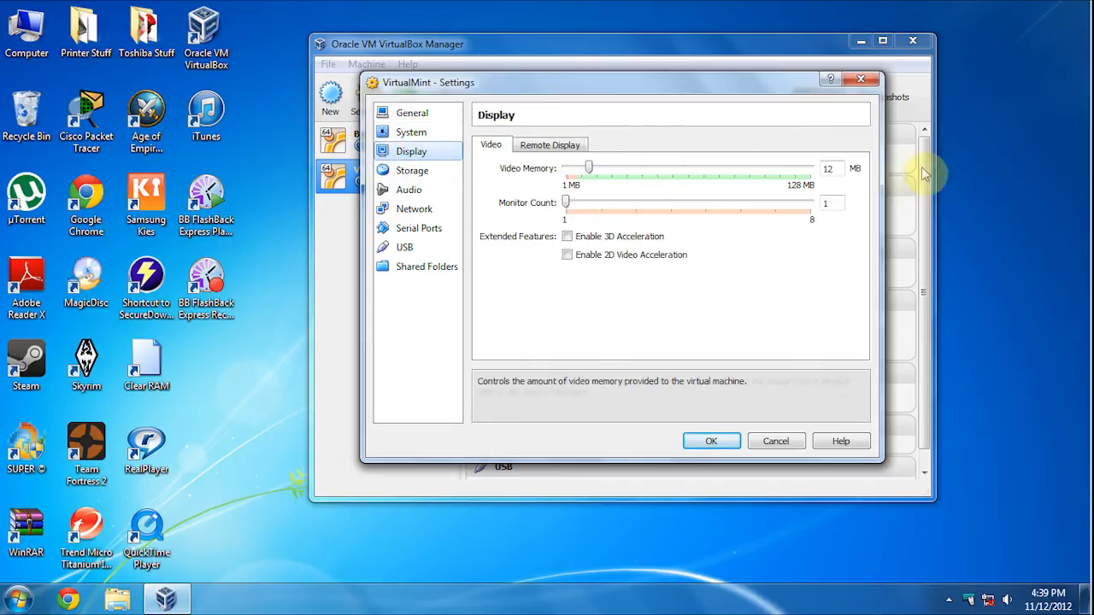
drag(592, 171, 833, 195)
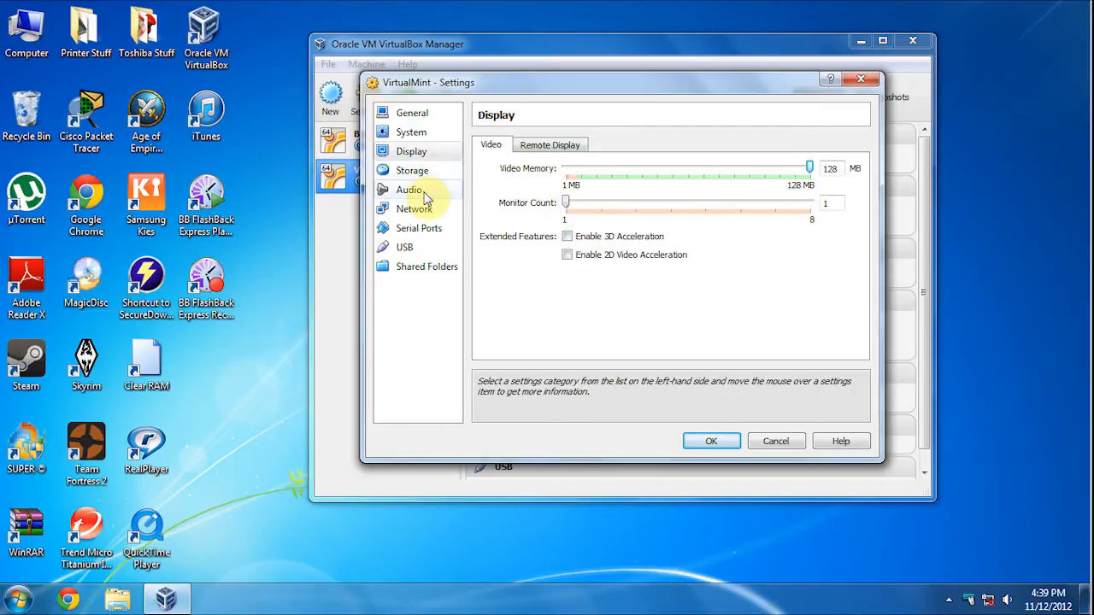
click(408, 135)
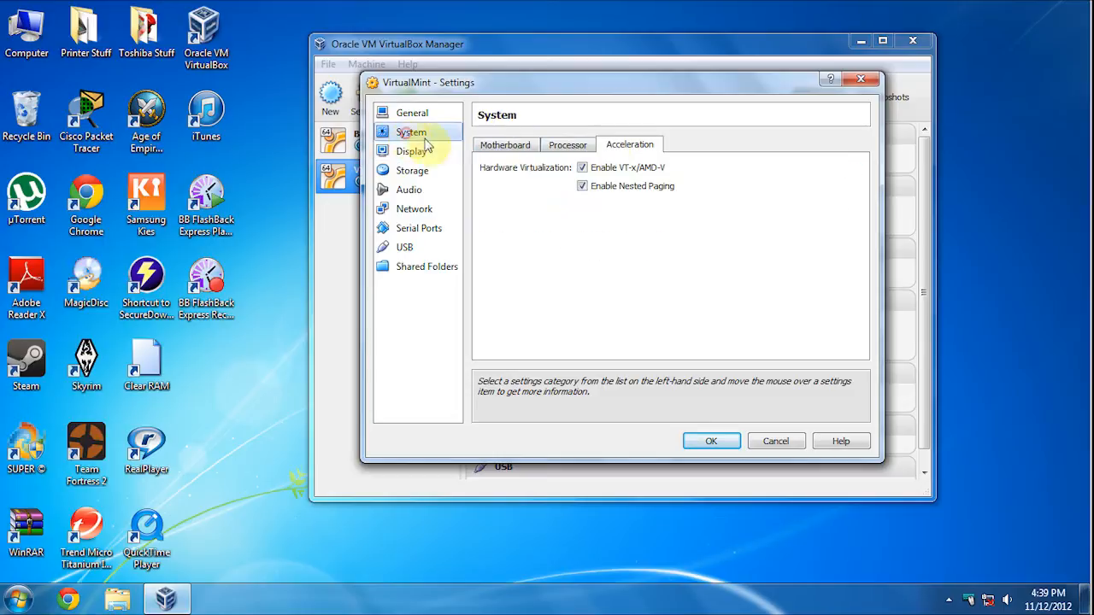
click(562, 148)
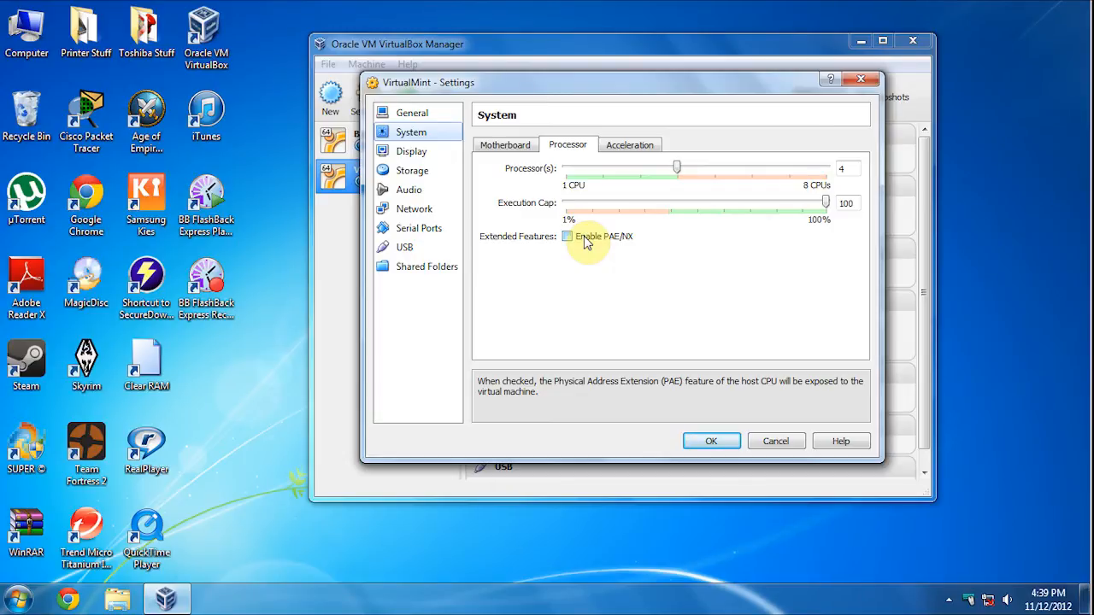
click(406, 114)
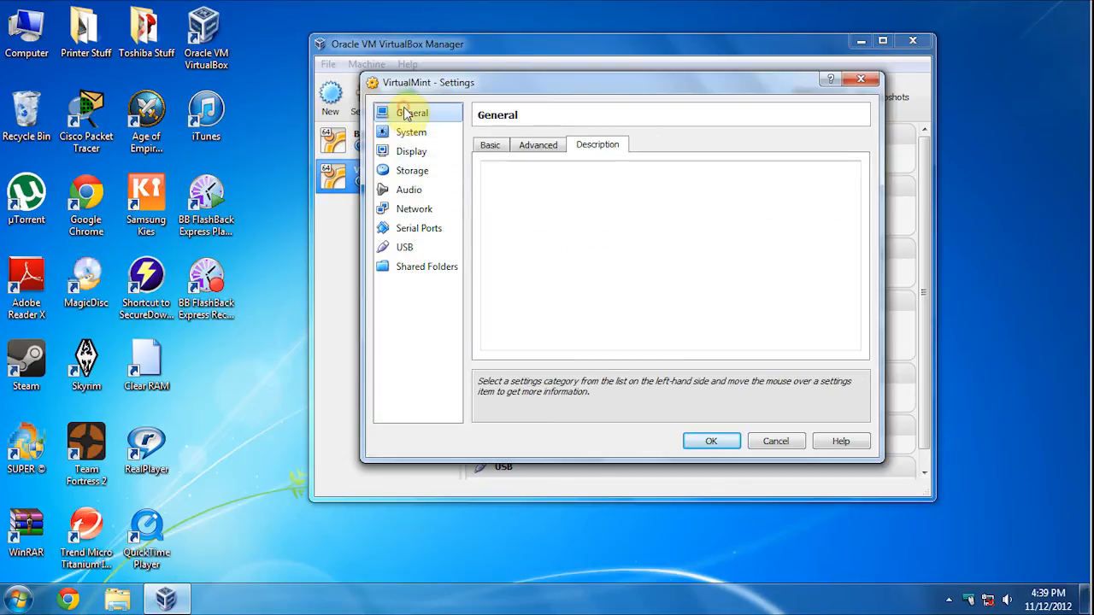
click(488, 147)
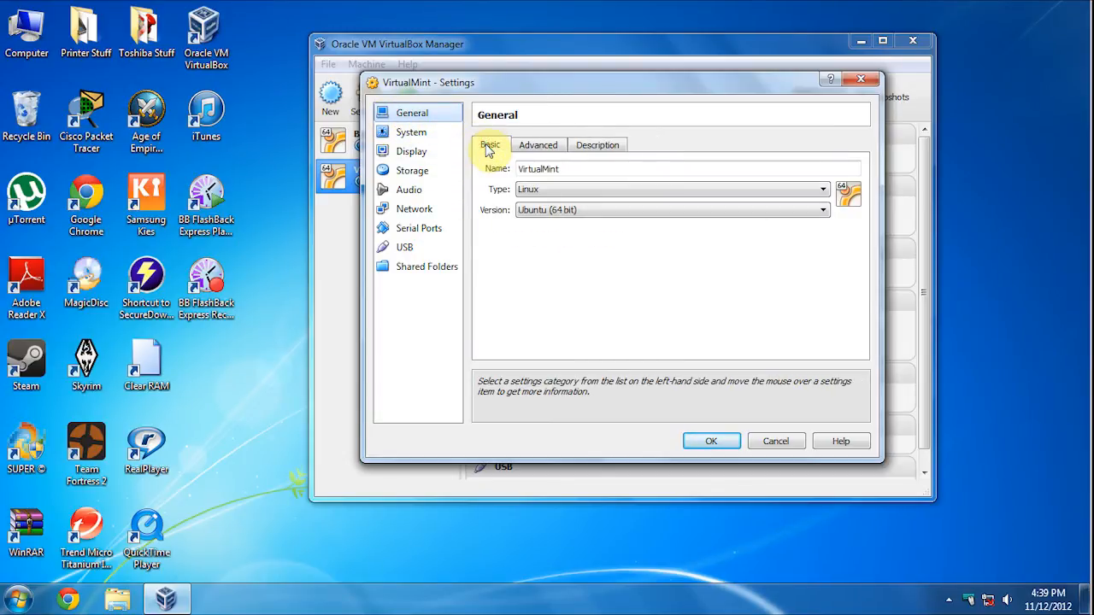
- Attach Adapter 1 as Bridged Adapter on the Realtek RTL8191SE wireless card
click(415, 208)
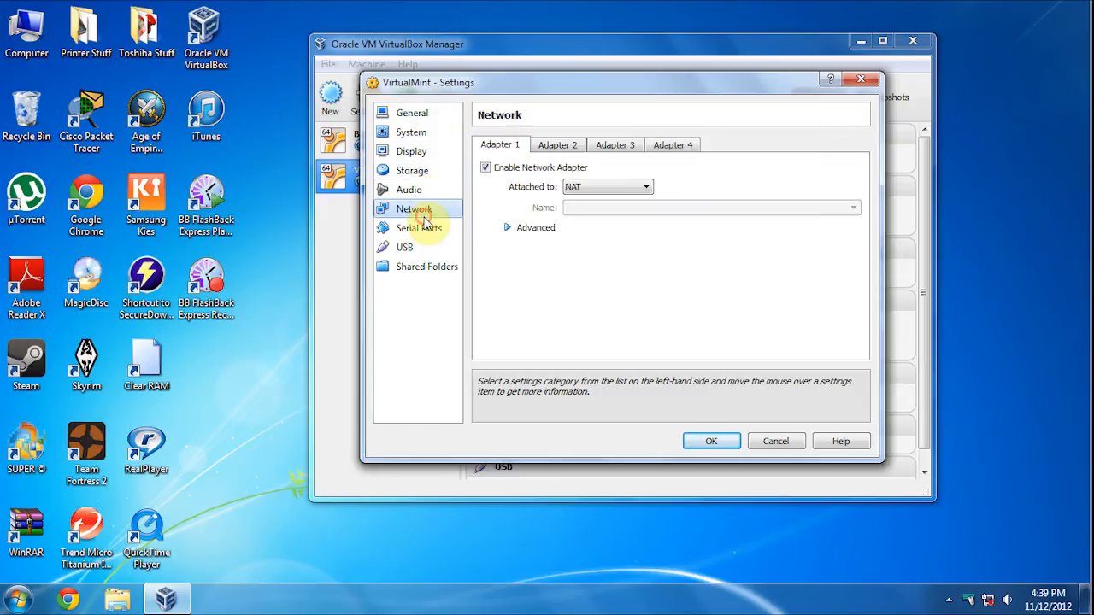
click(643, 187)
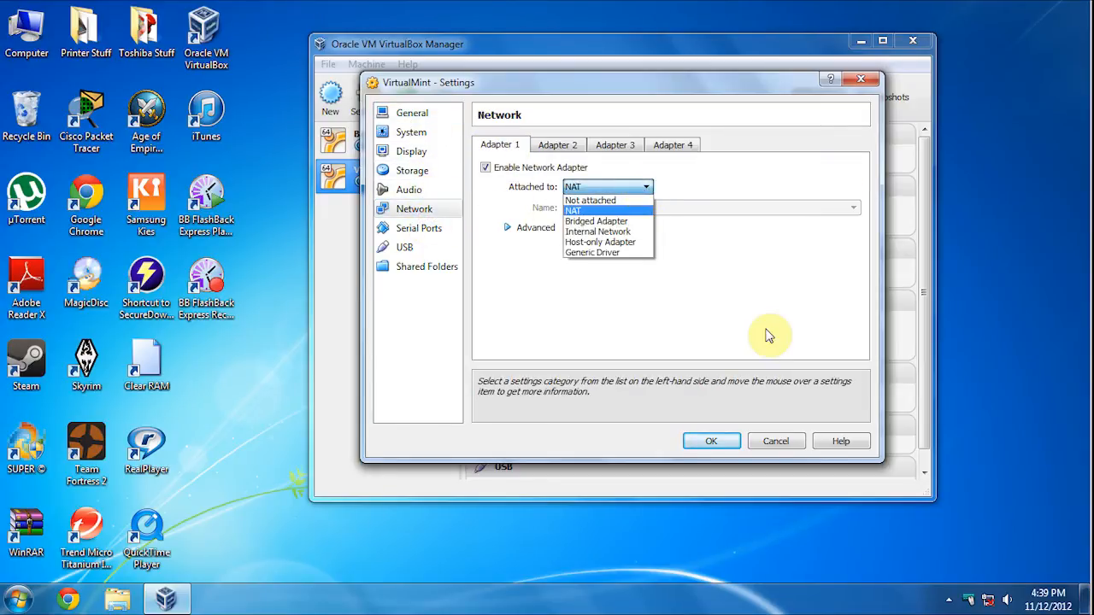
click(600, 223)
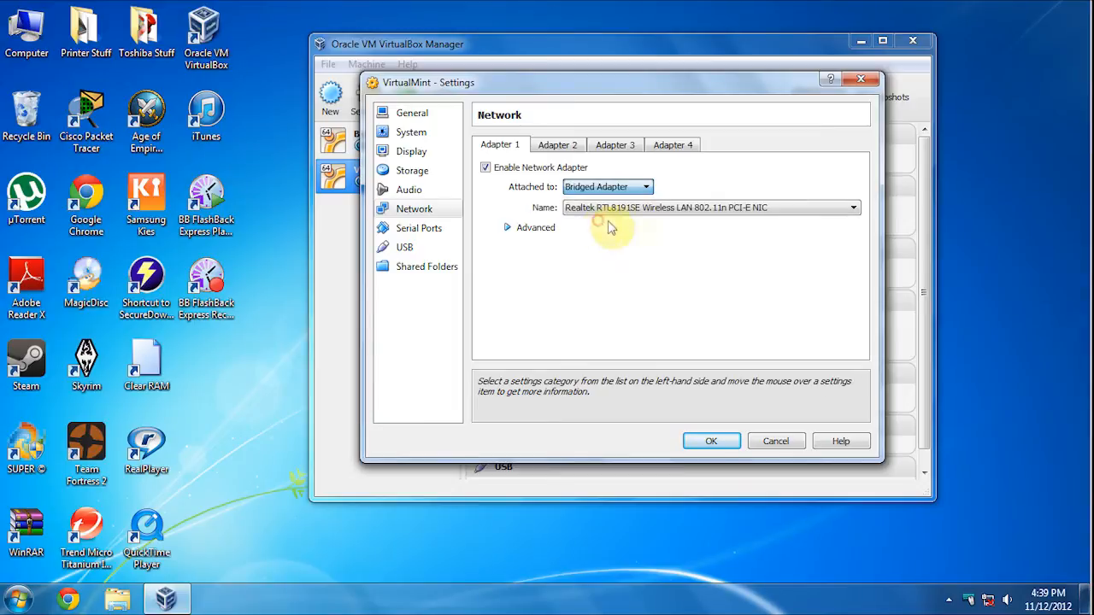
click(836, 207)
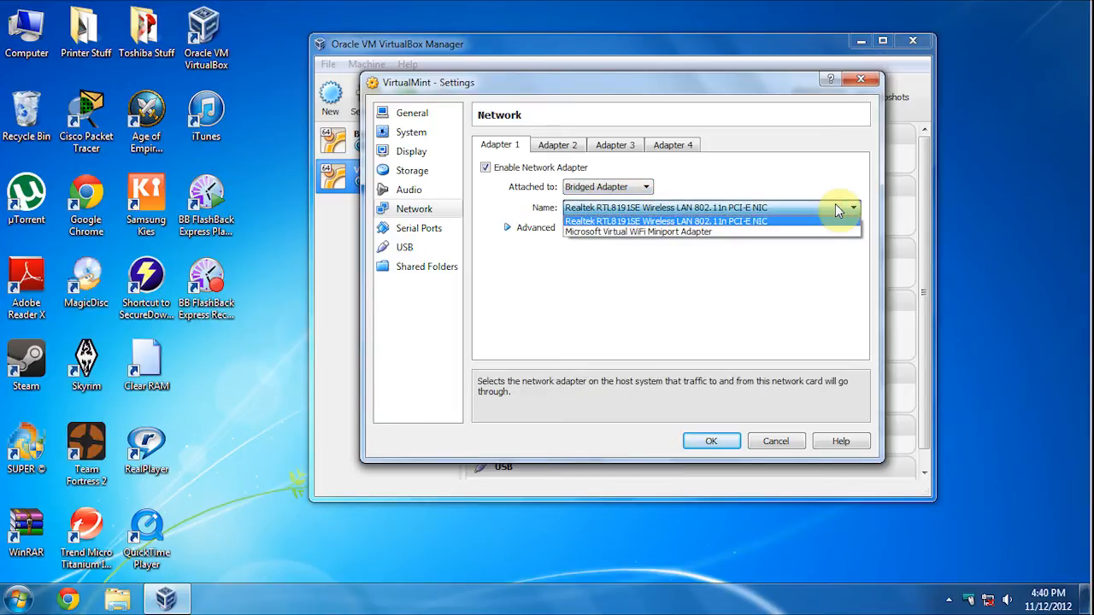
click(837, 210)
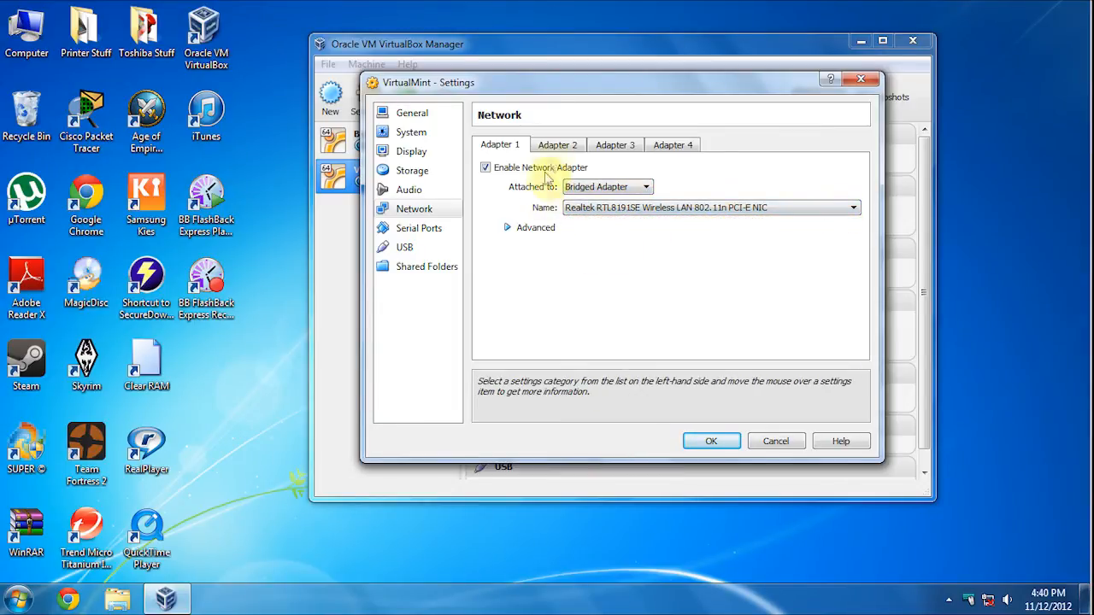
- Look through the Serial Ports, USB, Shared Folders and Storage settings
click(420, 231)
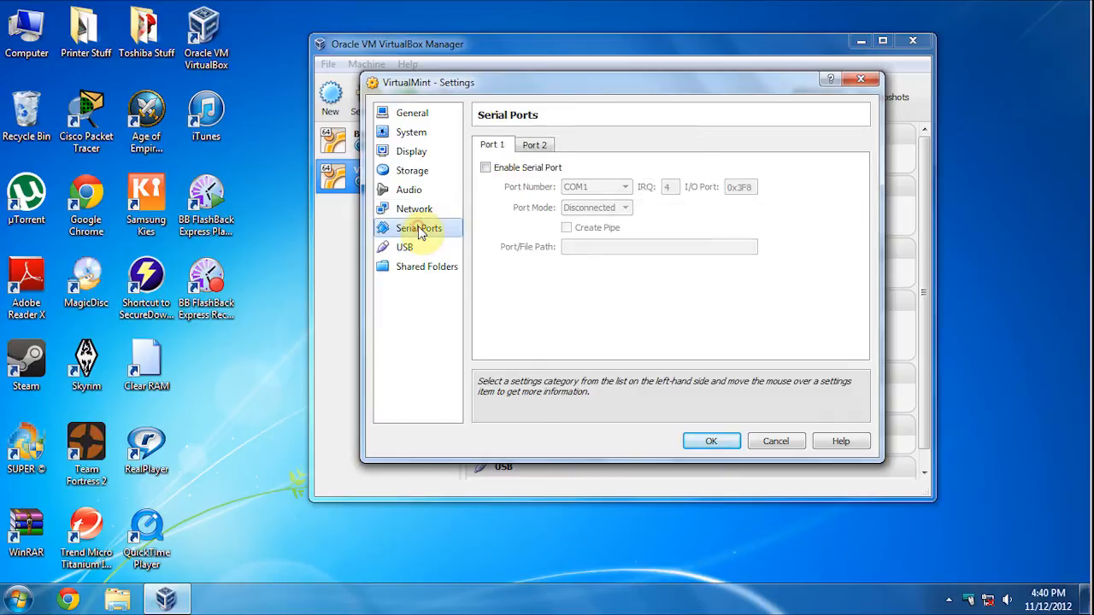
click(407, 247)
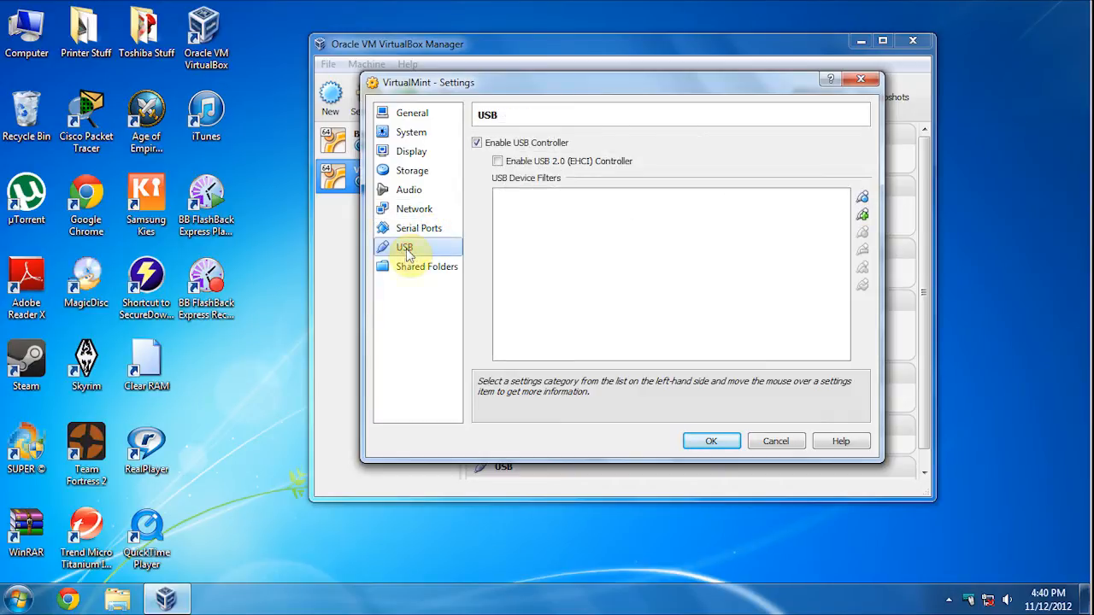
click(398, 270)
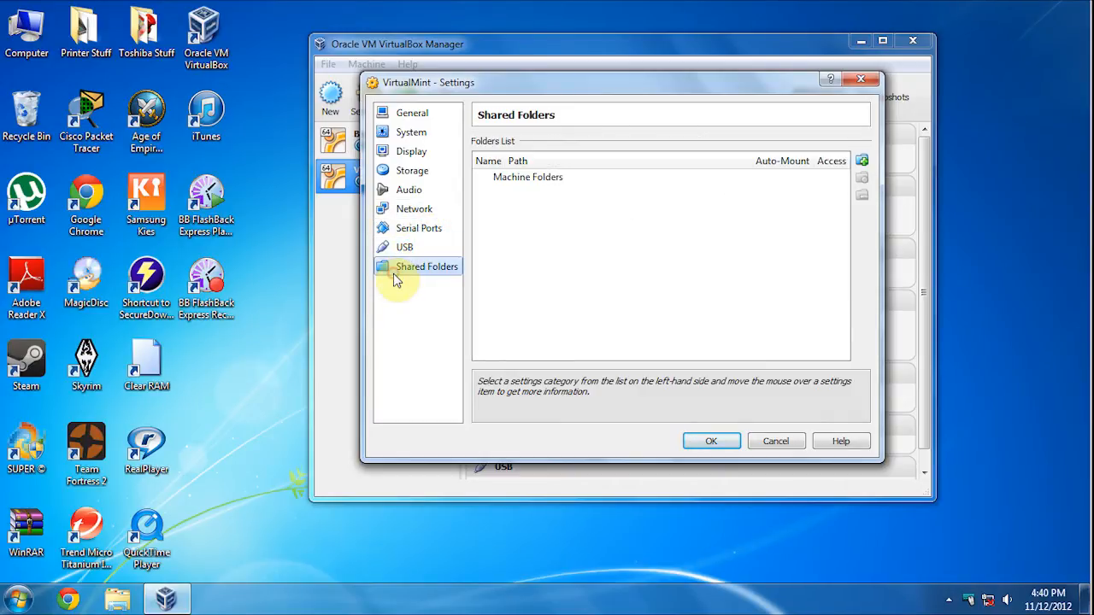
click(419, 171)
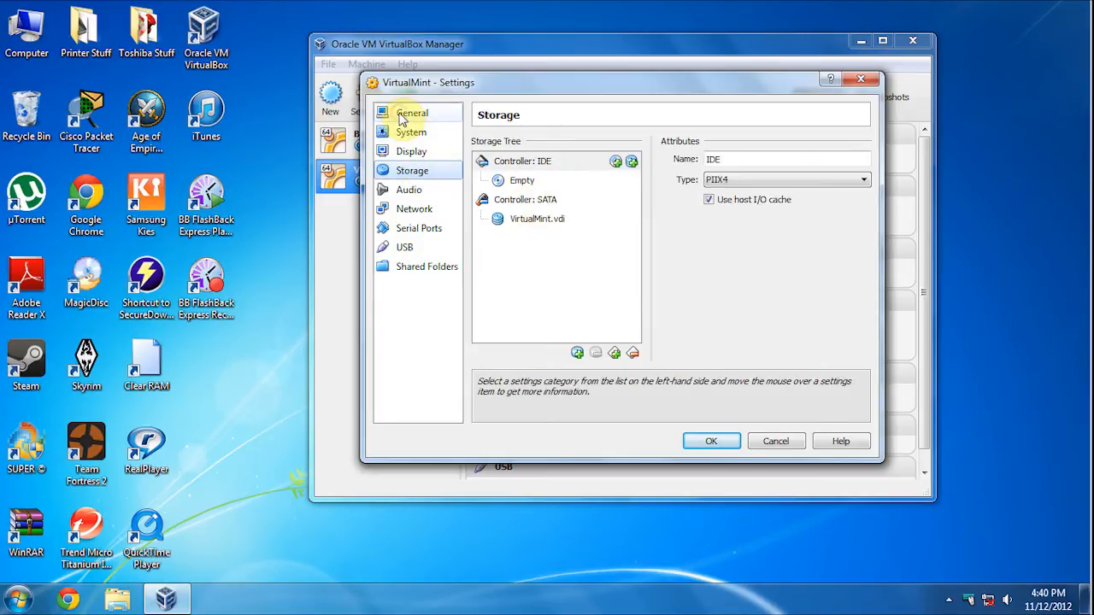
- Reorder the boot order to Hard Disk first, CD/DVD-ROM next, Floppy last
click(404, 115)
click(410, 135)
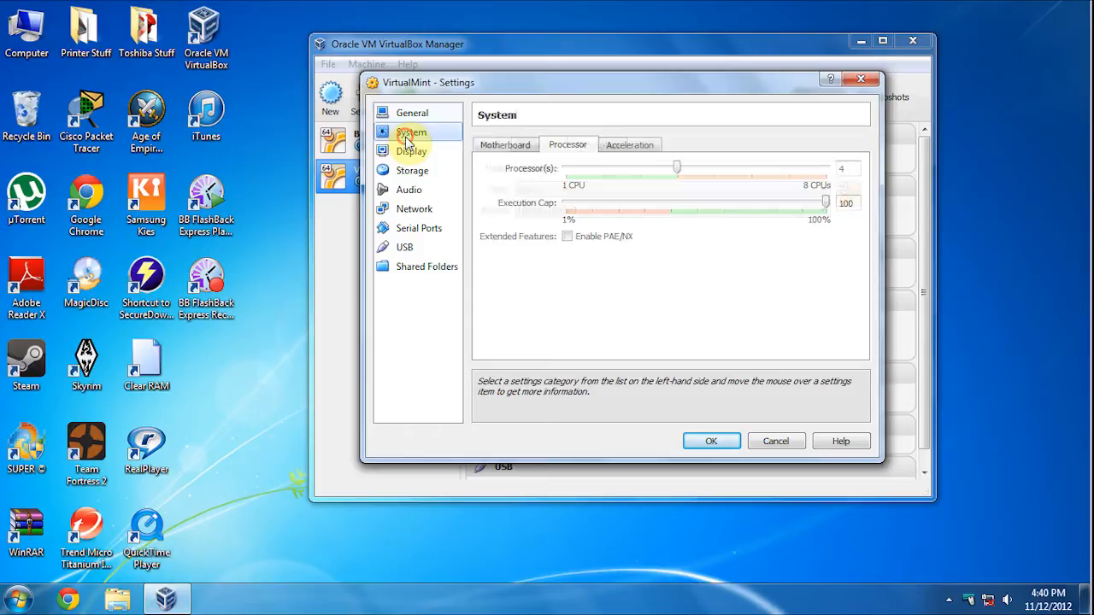
click(506, 147)
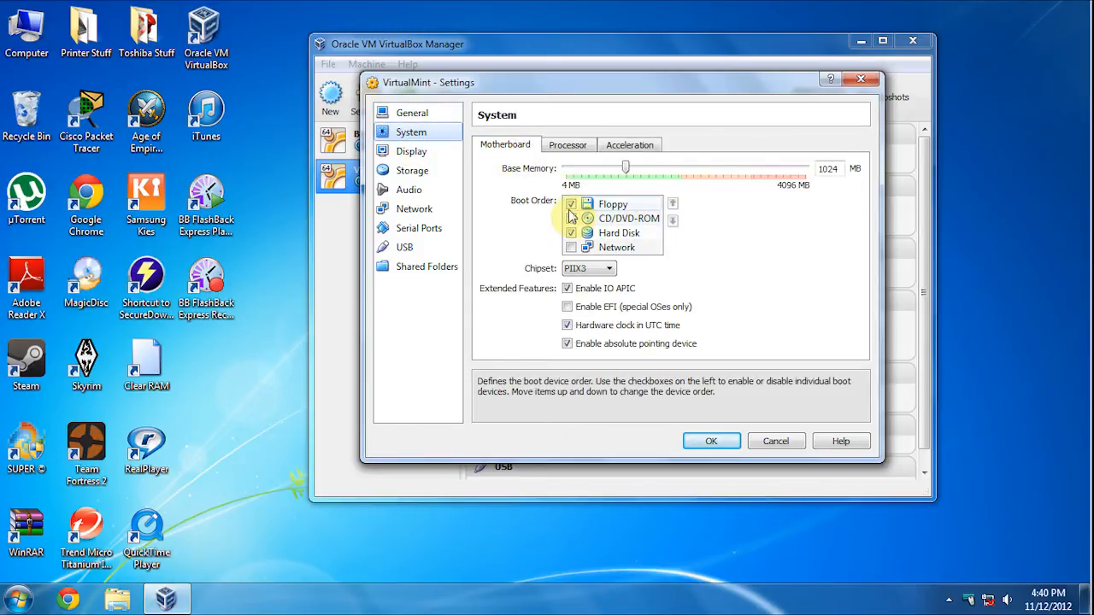
click(602, 205)
click(675, 222)
click(675, 221)
click(675, 222)
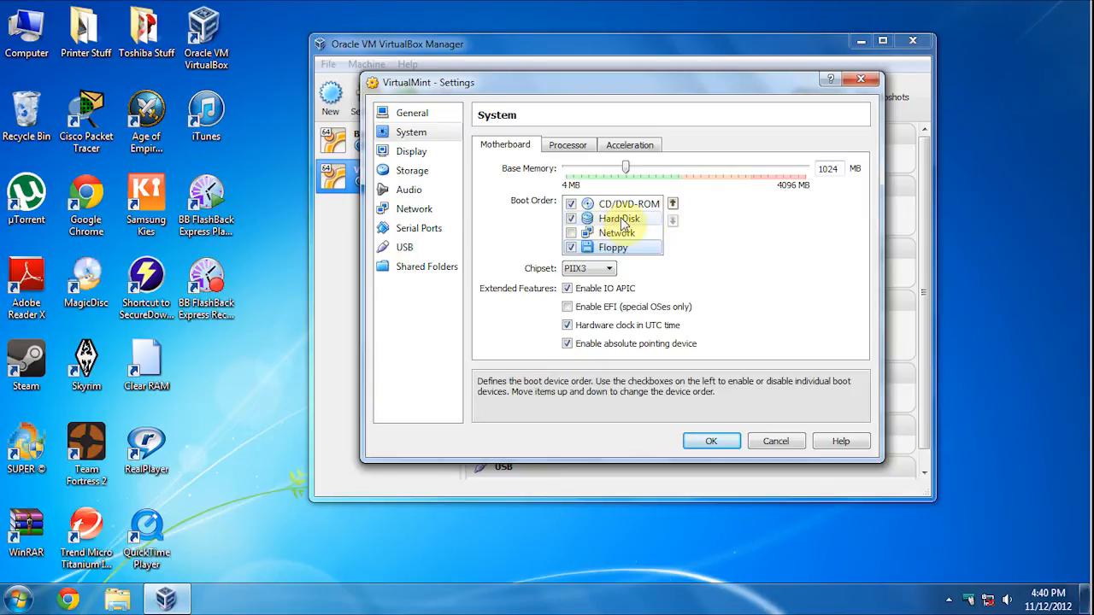
click(620, 219)
click(672, 205)
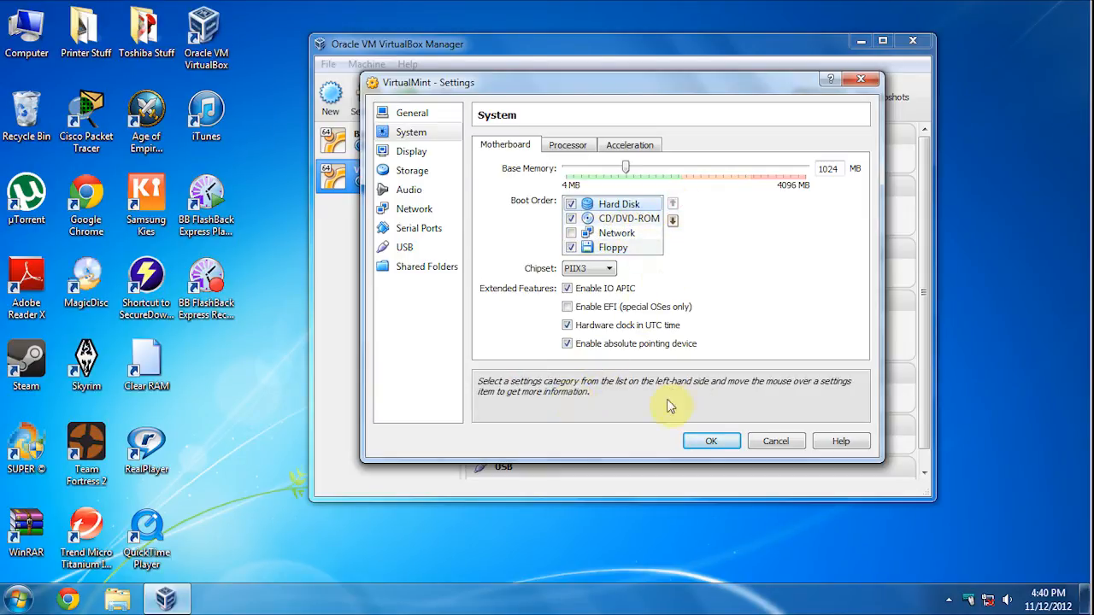
- Save the settings and start the VirtualMint machine
click(709, 444)
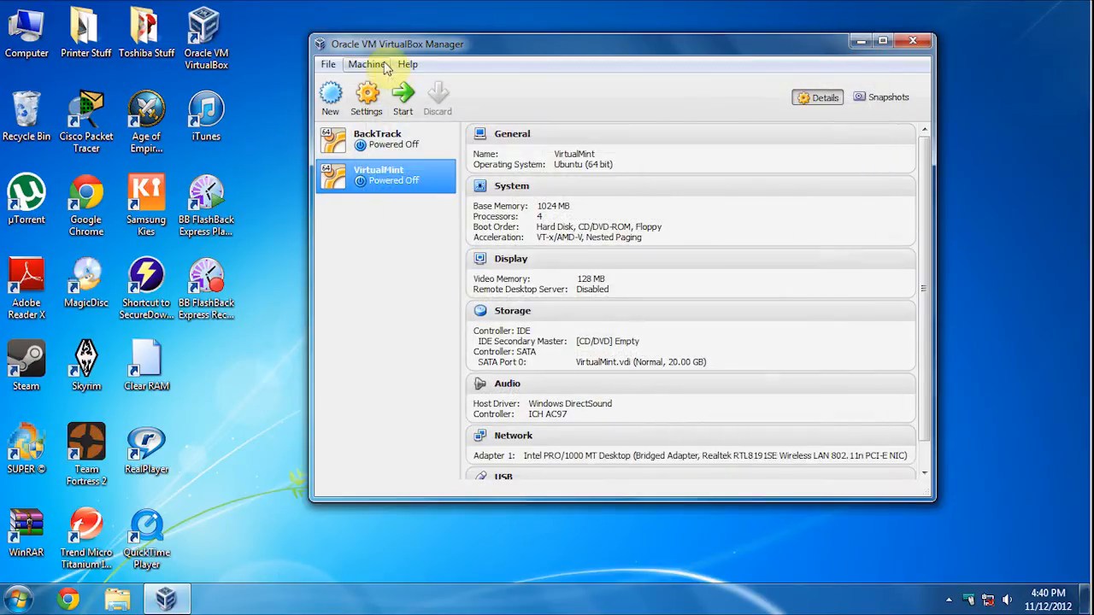
click(368, 67)
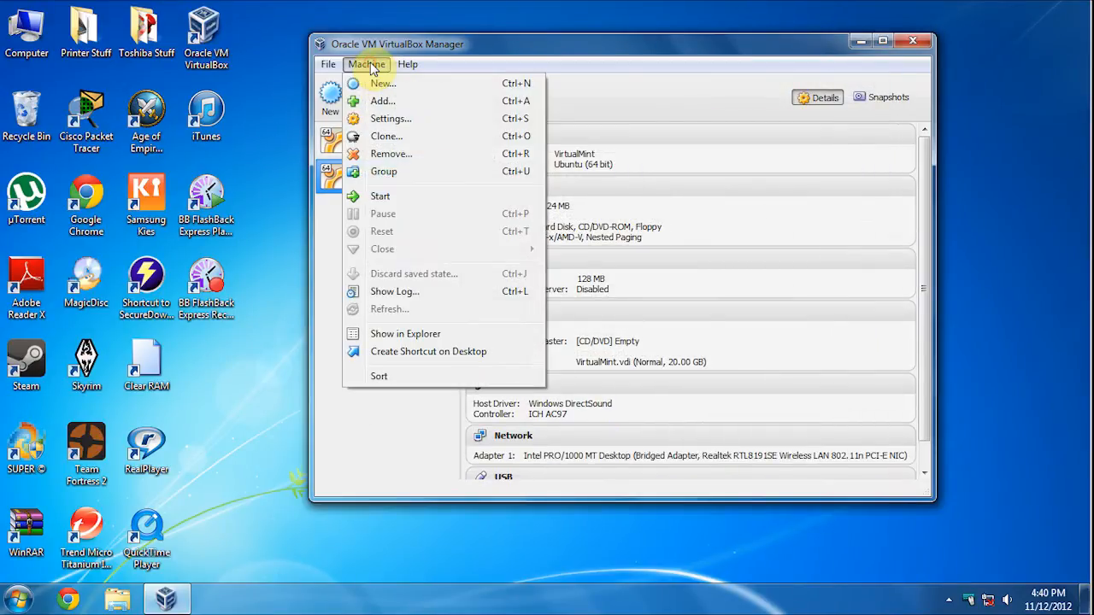
click(453, 64)
click(395, 178)
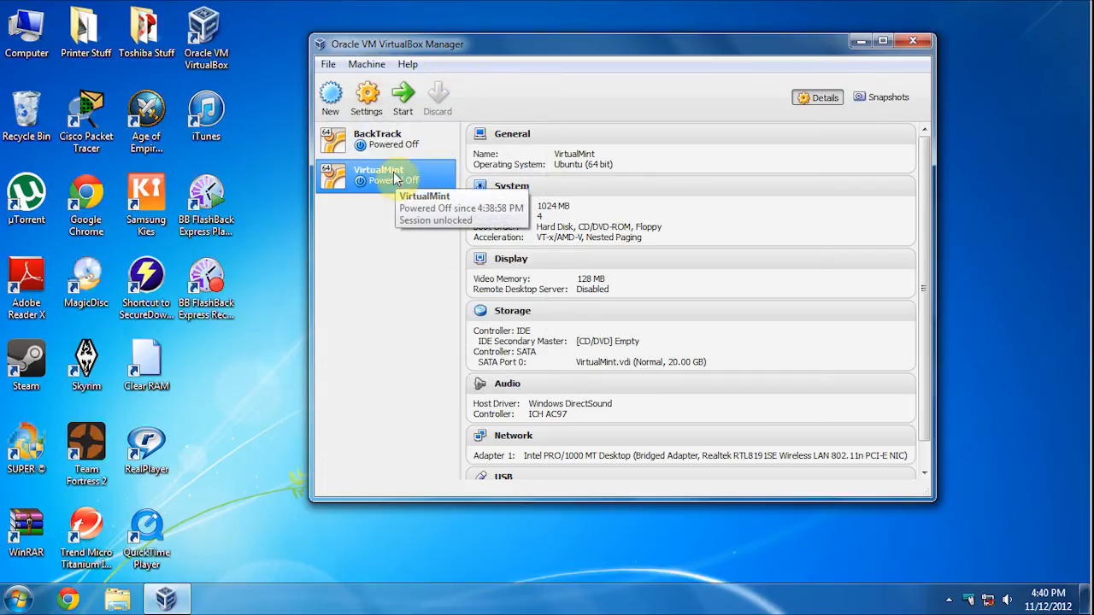
click(405, 84)
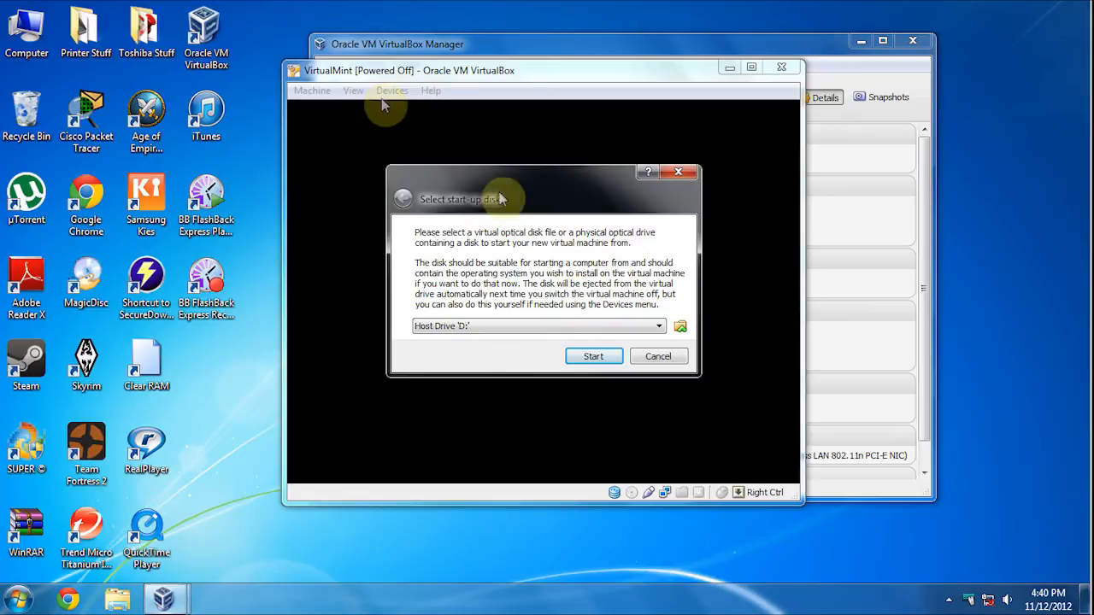
- Boot VirtualMint from linuxmint-13-cinnamon-dvd-64bit in Downloads as the start-up disk
click(658, 328)
click(658, 330)
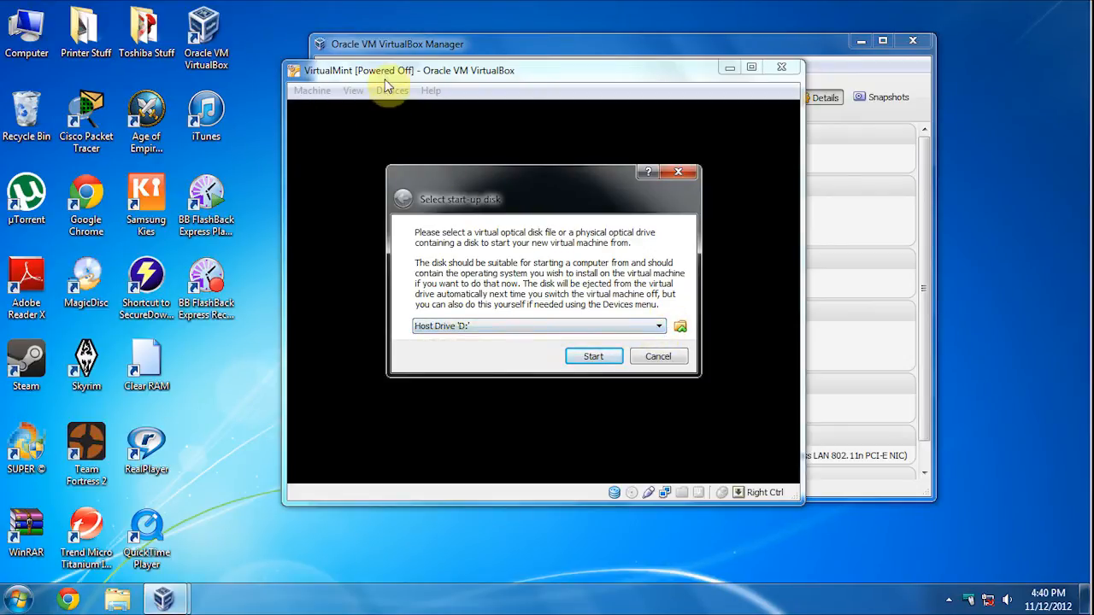
click(420, 77)
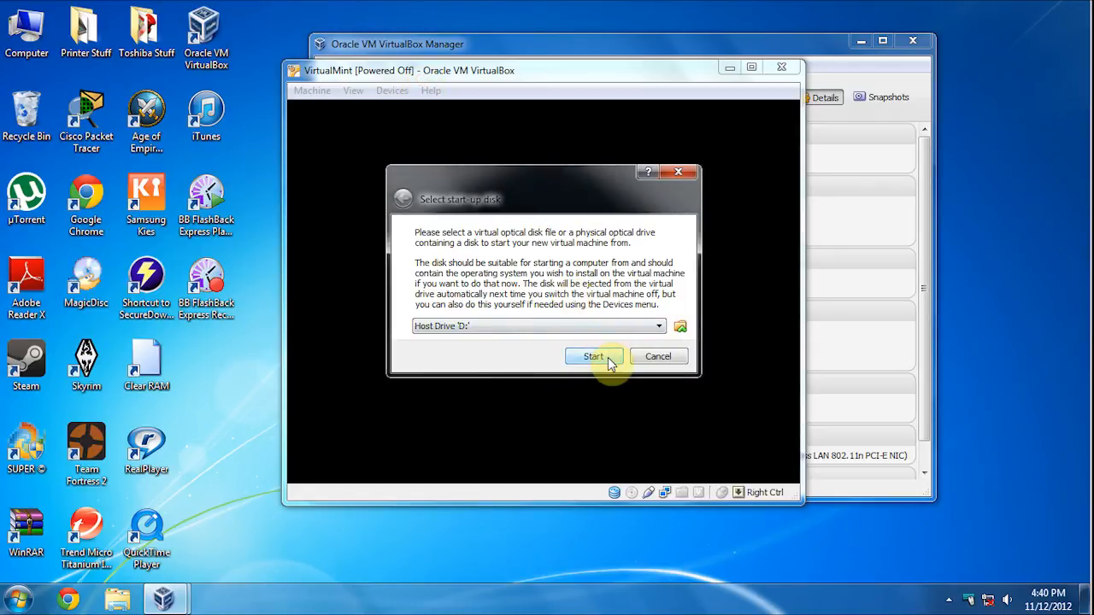
click(682, 325)
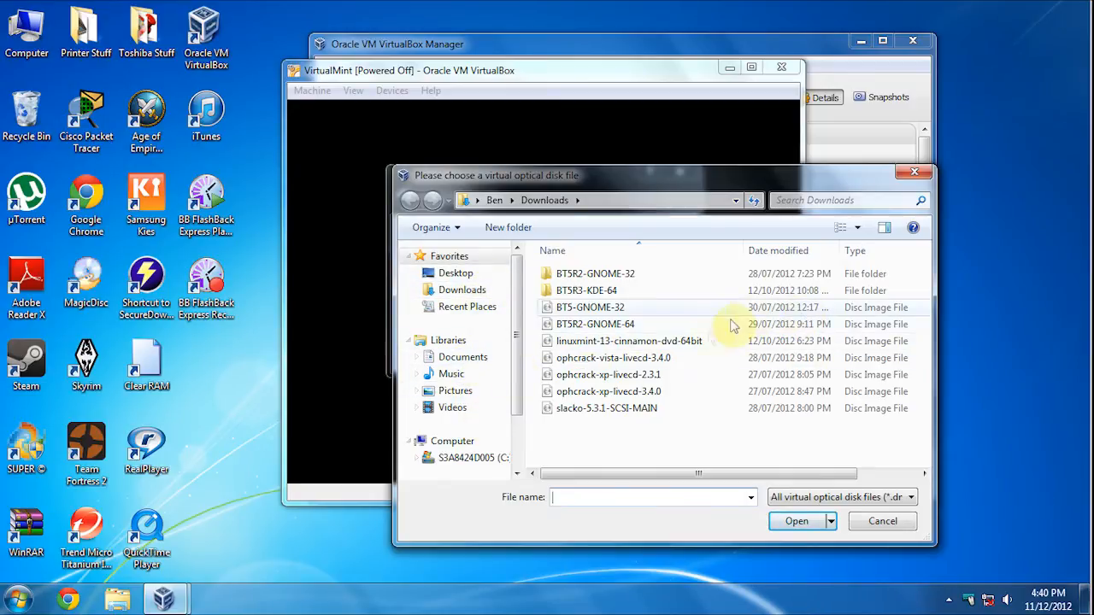
click(686, 342)
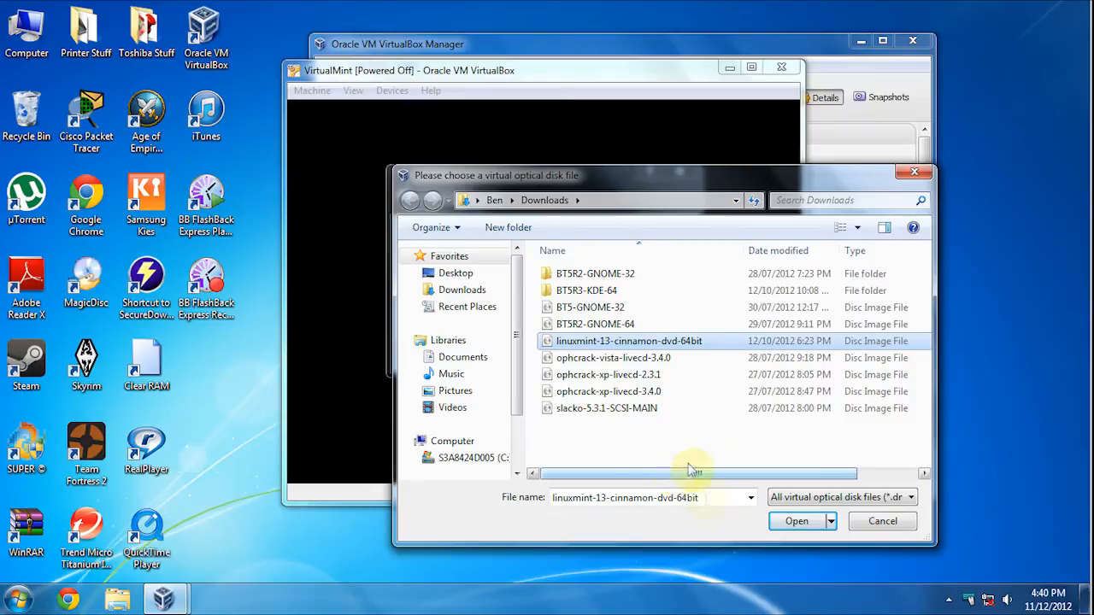
click(810, 527)
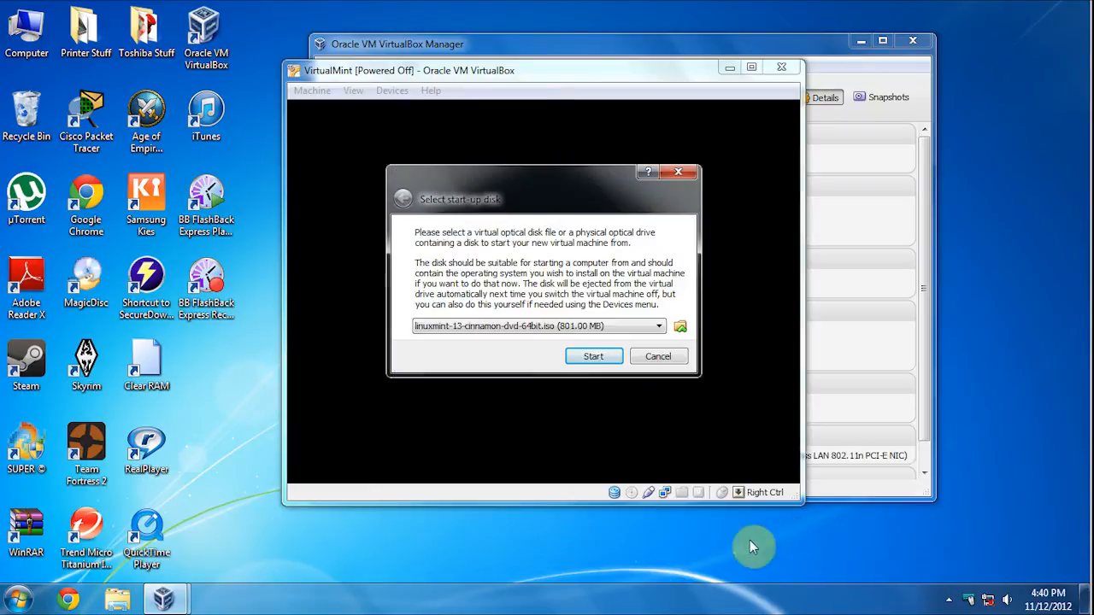
click(586, 358)
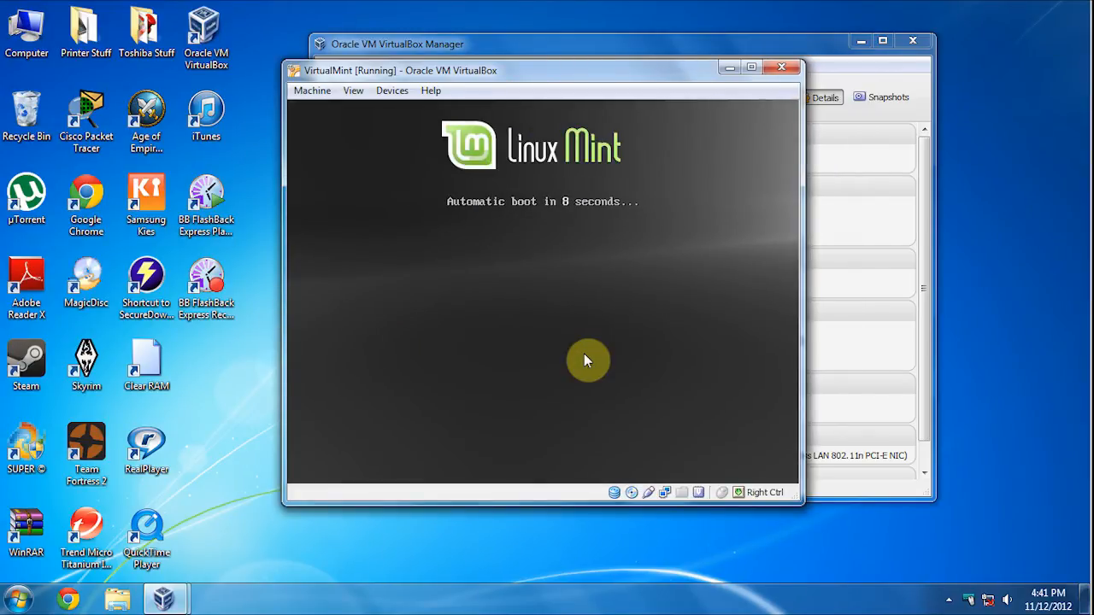
- Interrupt the boot countdown and boot the Start Linux Mint entry
key(Return)
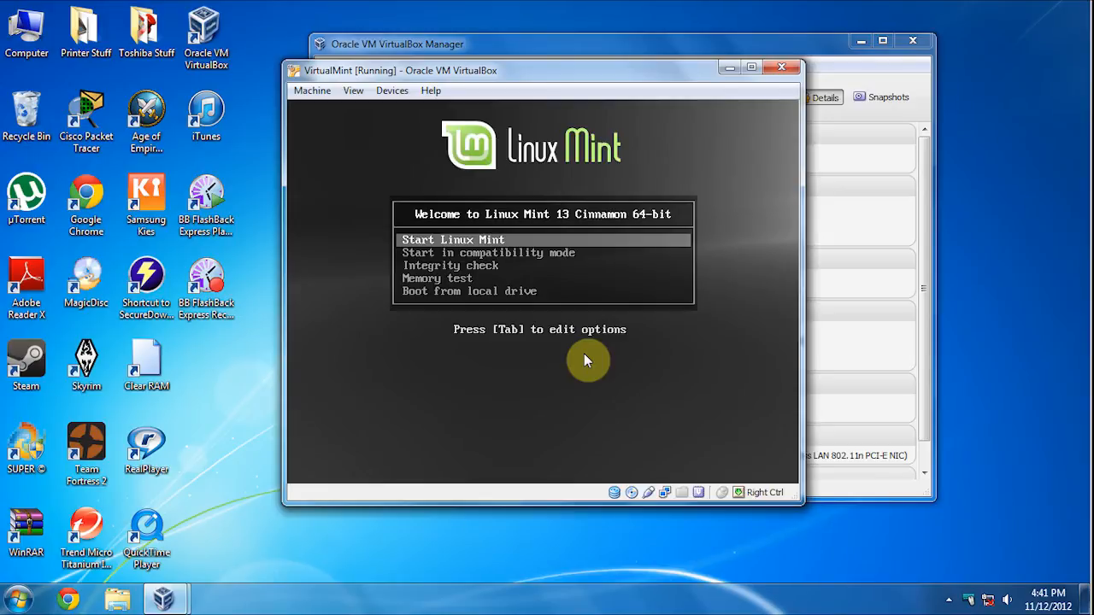
key(Return)
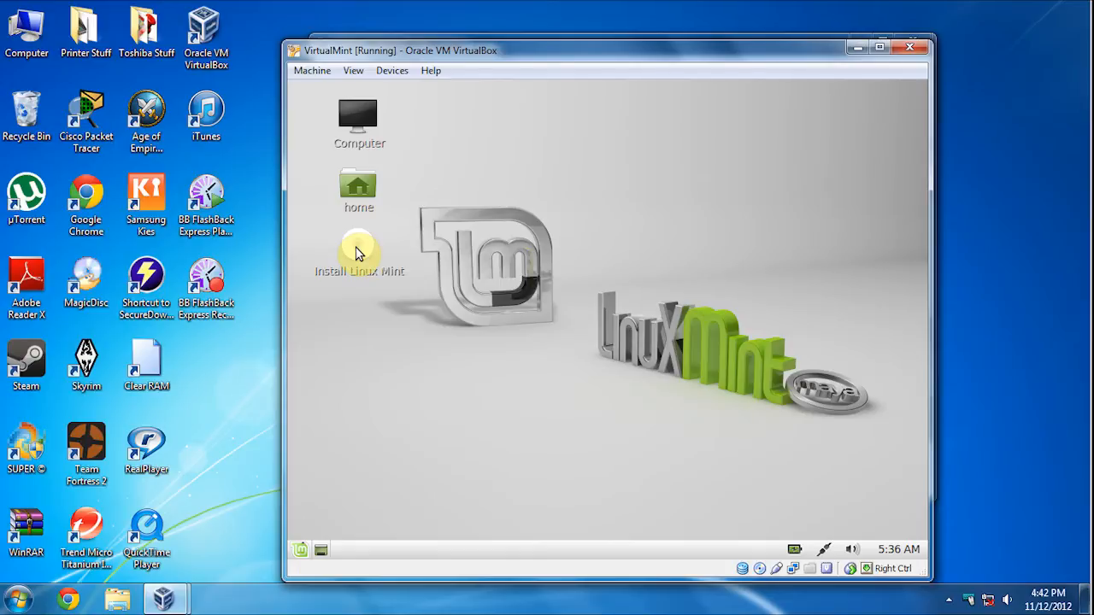
- Launch Install Linux Mint from the desktop and maximize the VirtualMint window
click(358, 252)
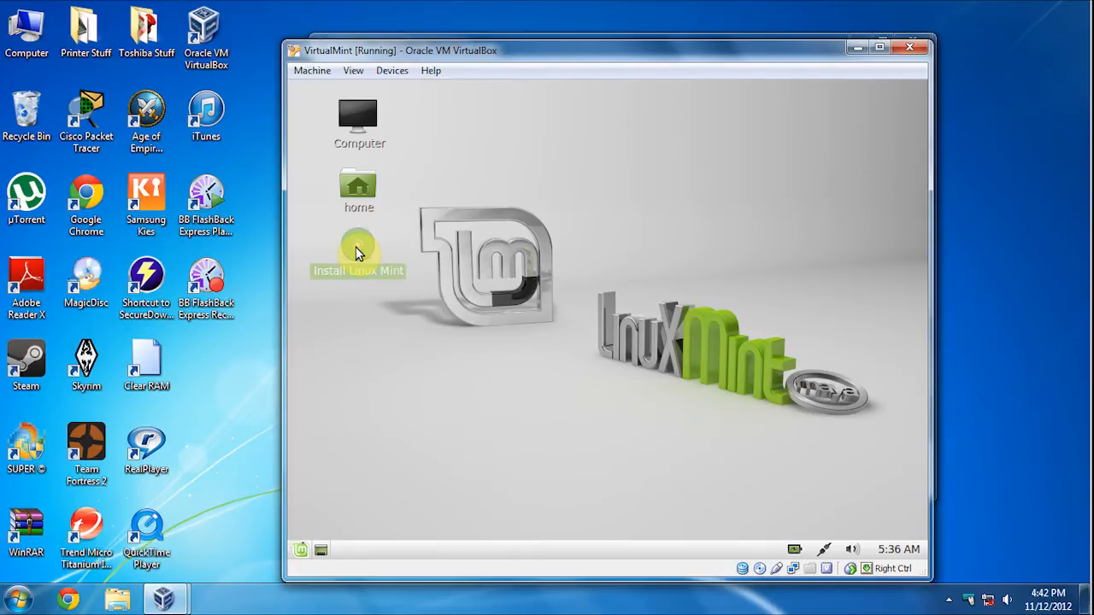
double_click(357, 252)
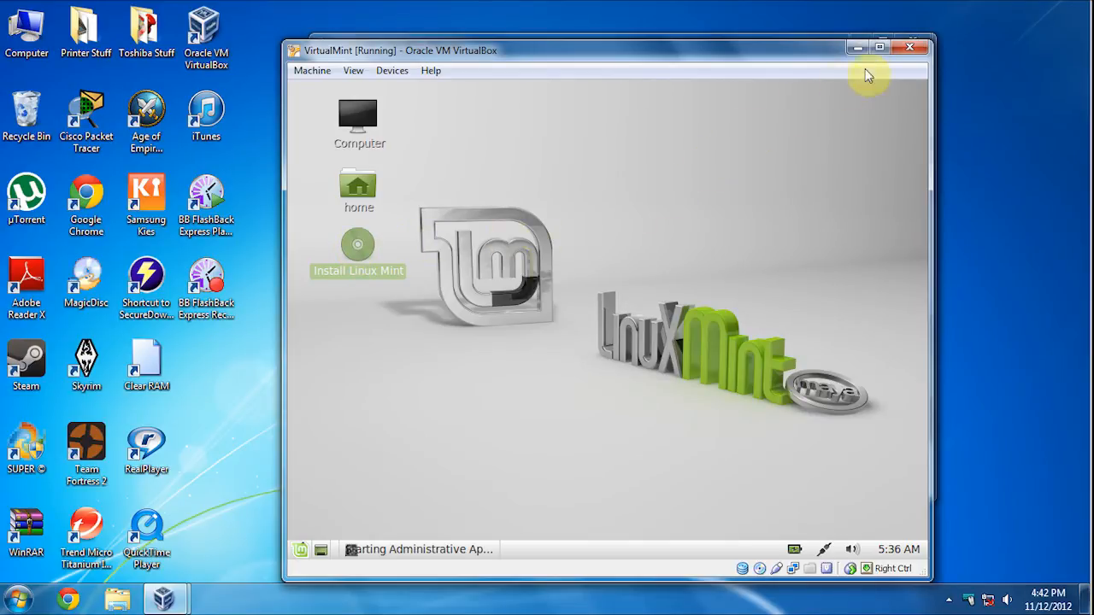
click(879, 47)
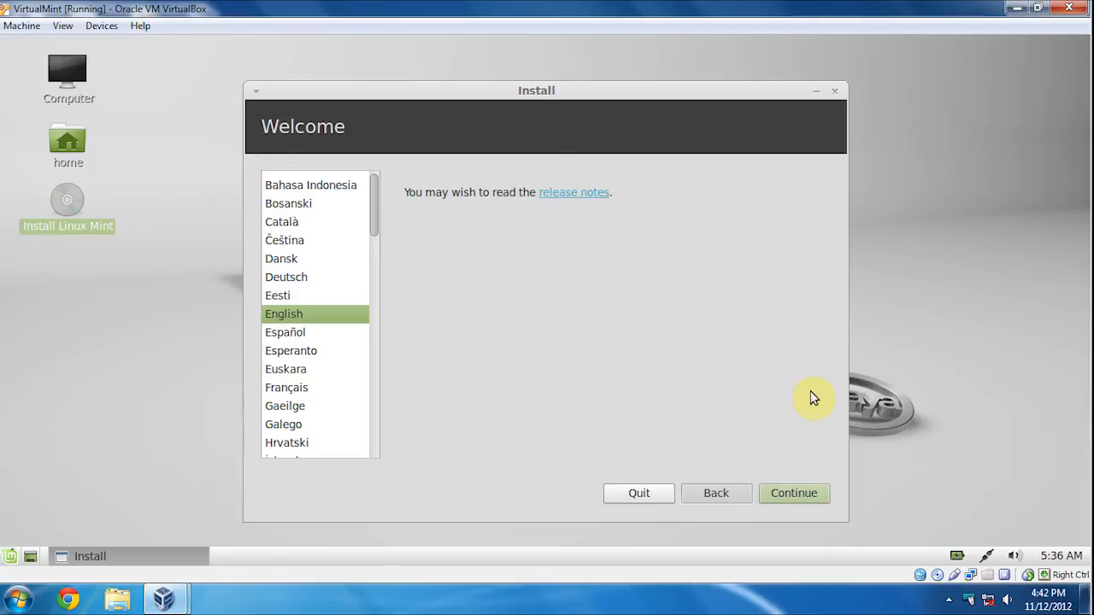
- Continue past the English Welcome page and the Preparing to install checklist
click(812, 494)
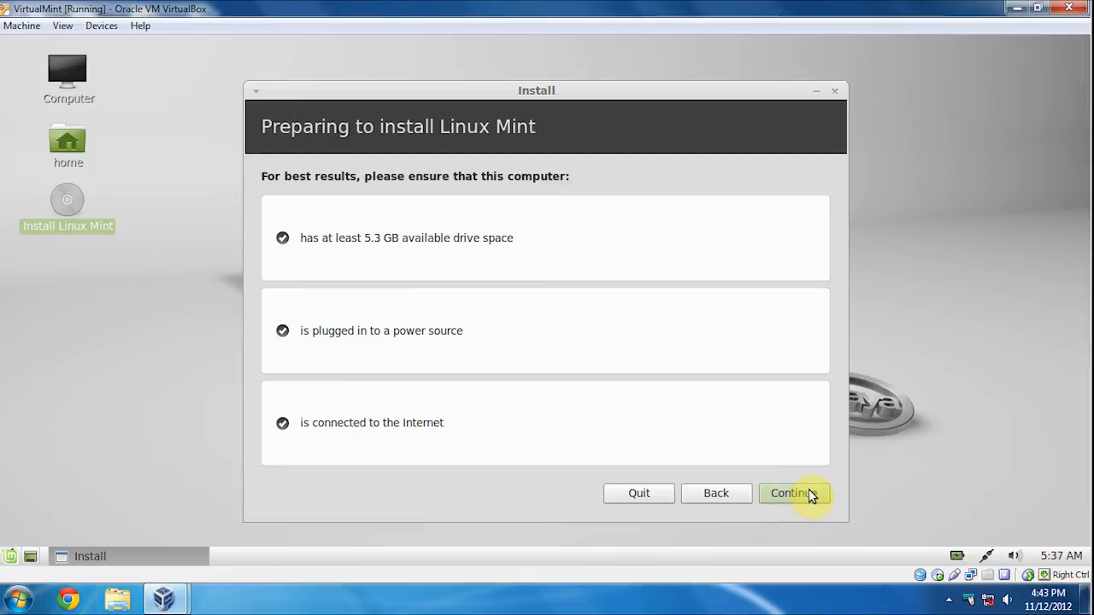
click(810, 493)
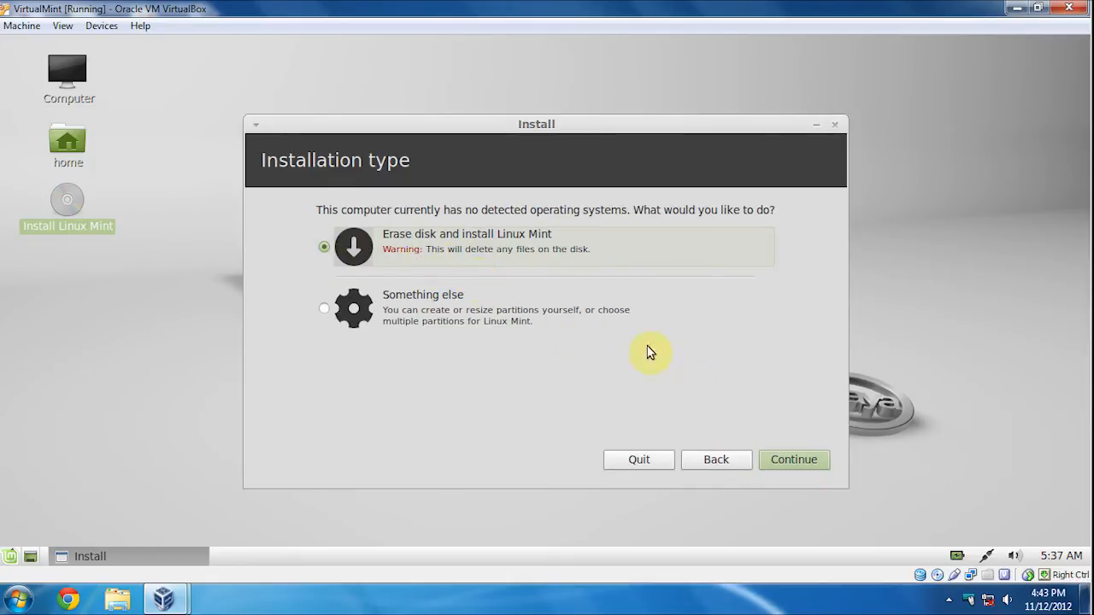
- Erase the 21.5 GB VirtualBox disk and install Linux Mint onto the whole drive
click(797, 461)
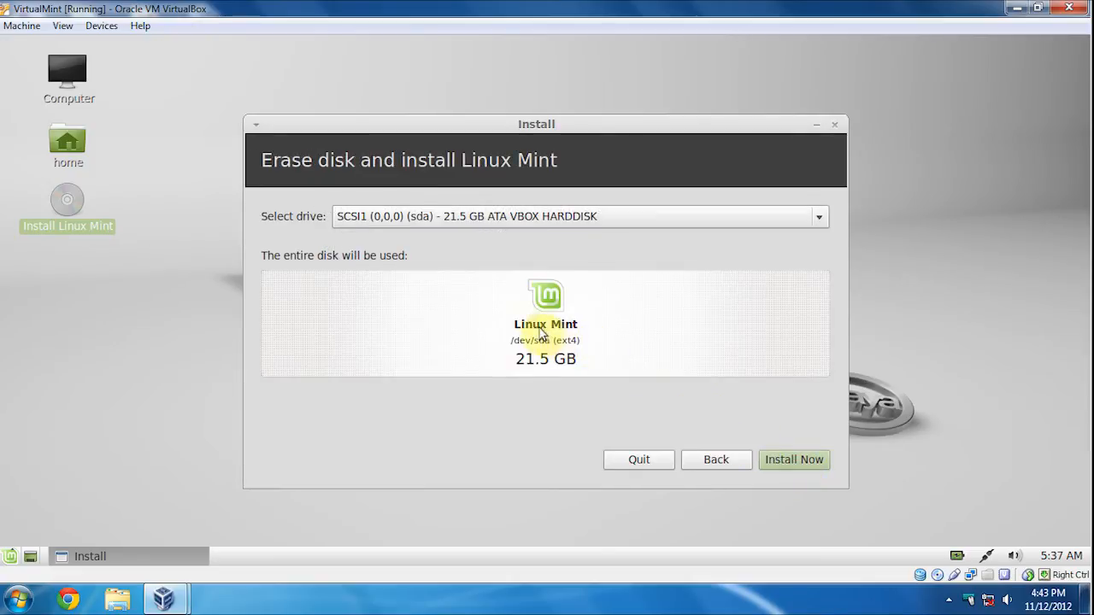
click(609, 216)
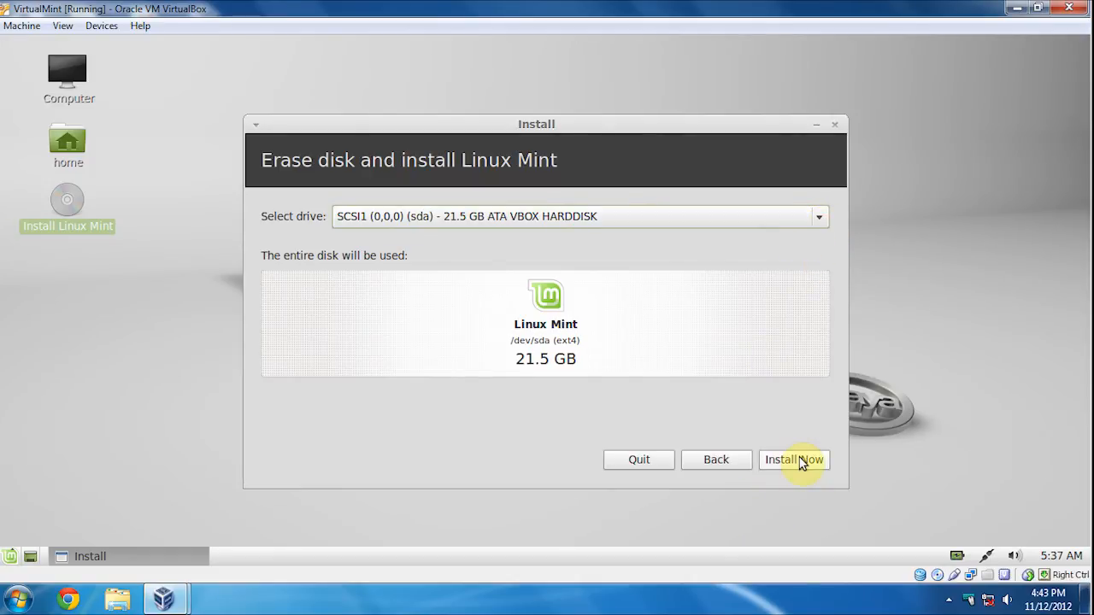
click(800, 461)
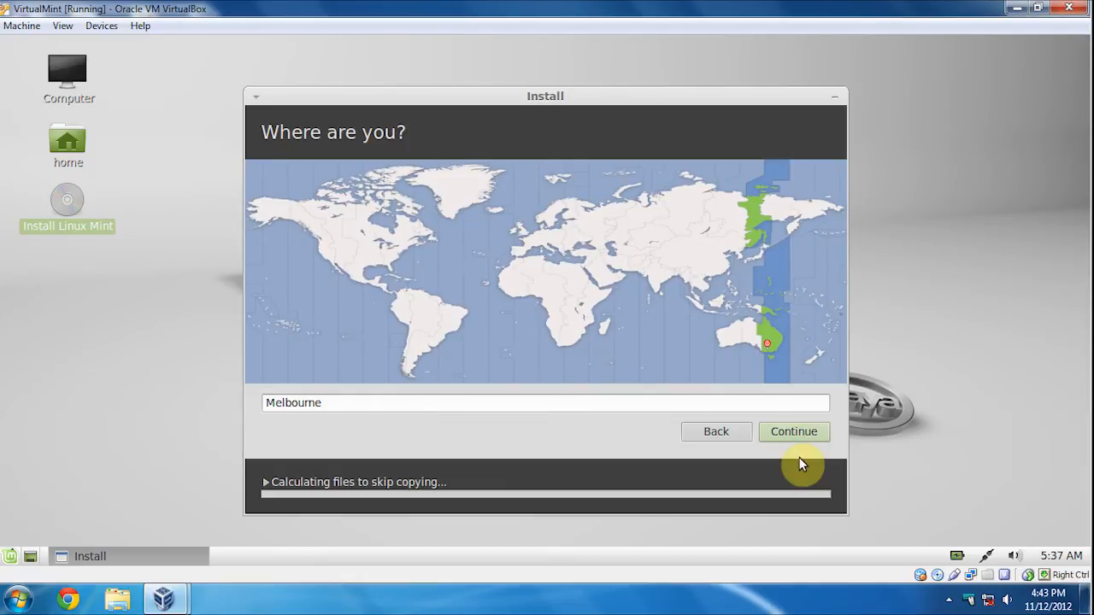
- Accept Melbourne, keep English (US) as the keyboard layout after trying English (UK), and start layout detection
click(811, 436)
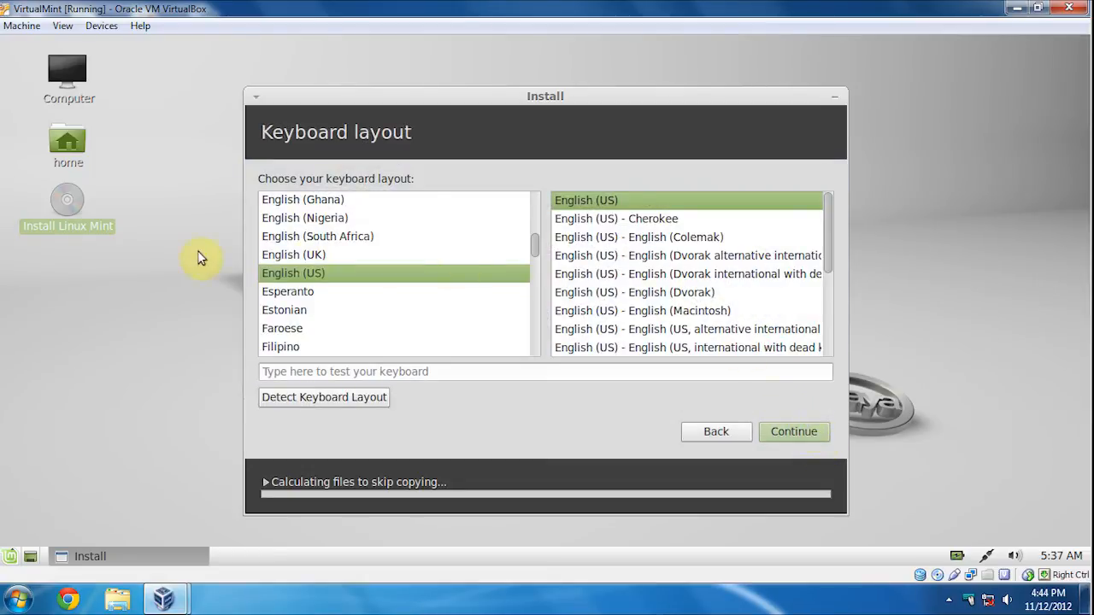
click(290, 256)
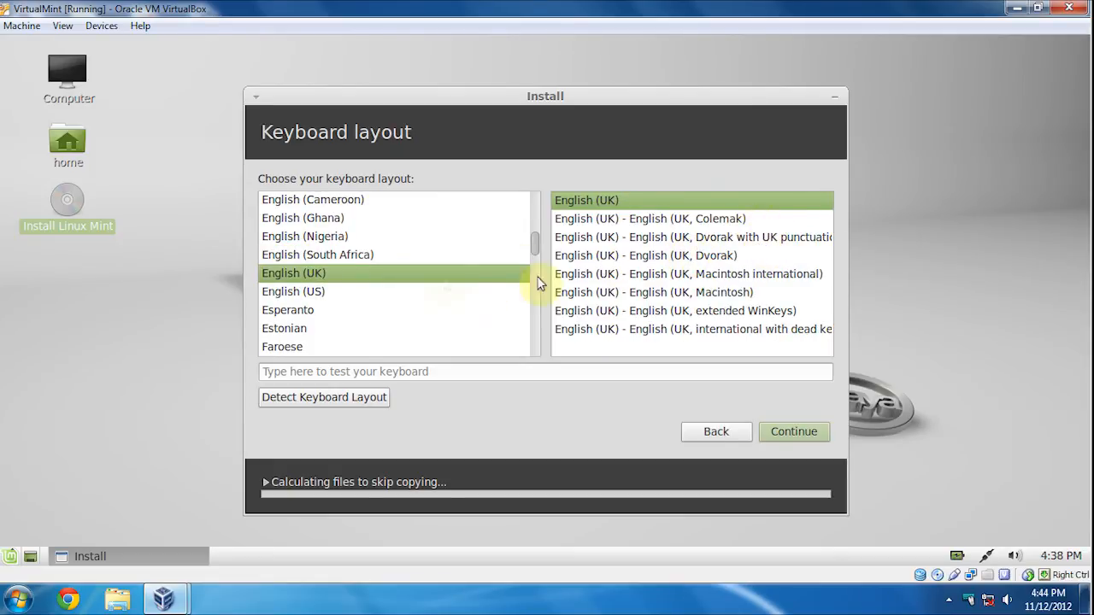
click(305, 291)
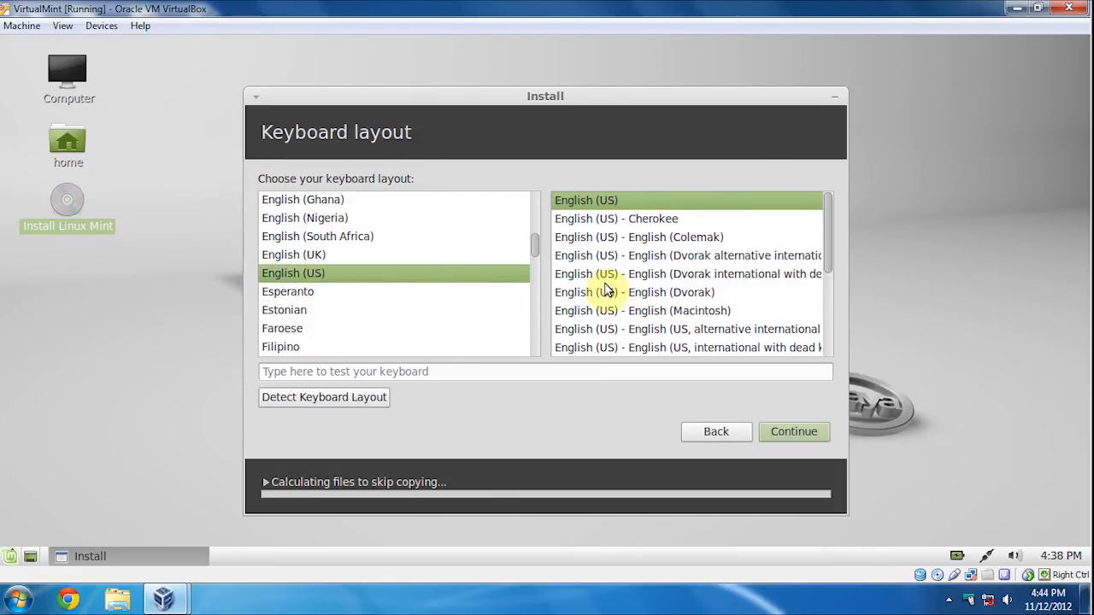
click(374, 398)
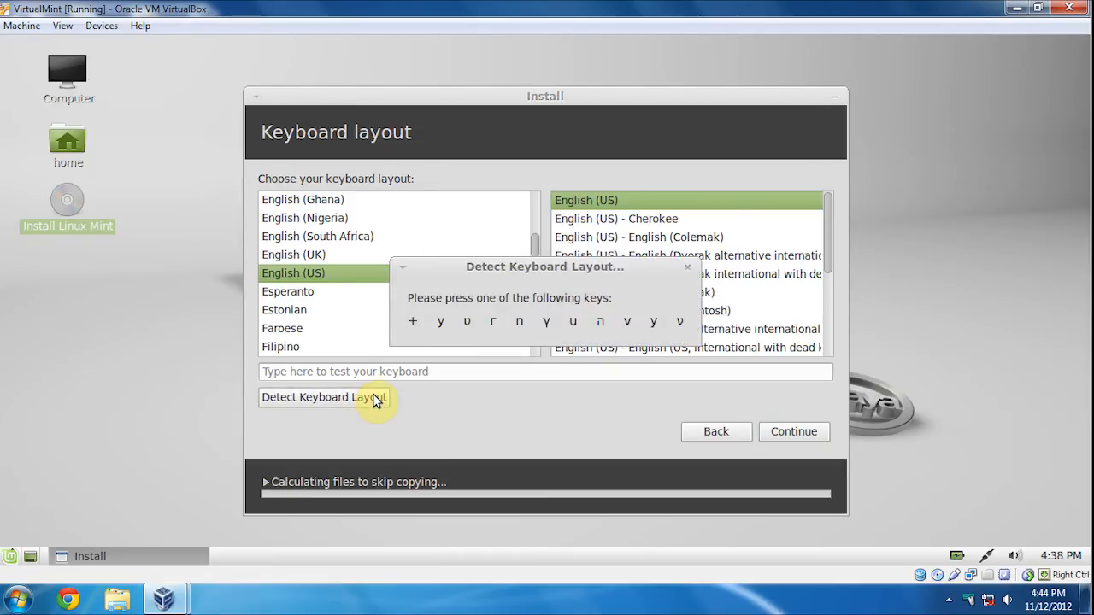
- Answer the first keyboard-detection prompts by pressing y, q and z
key(y)
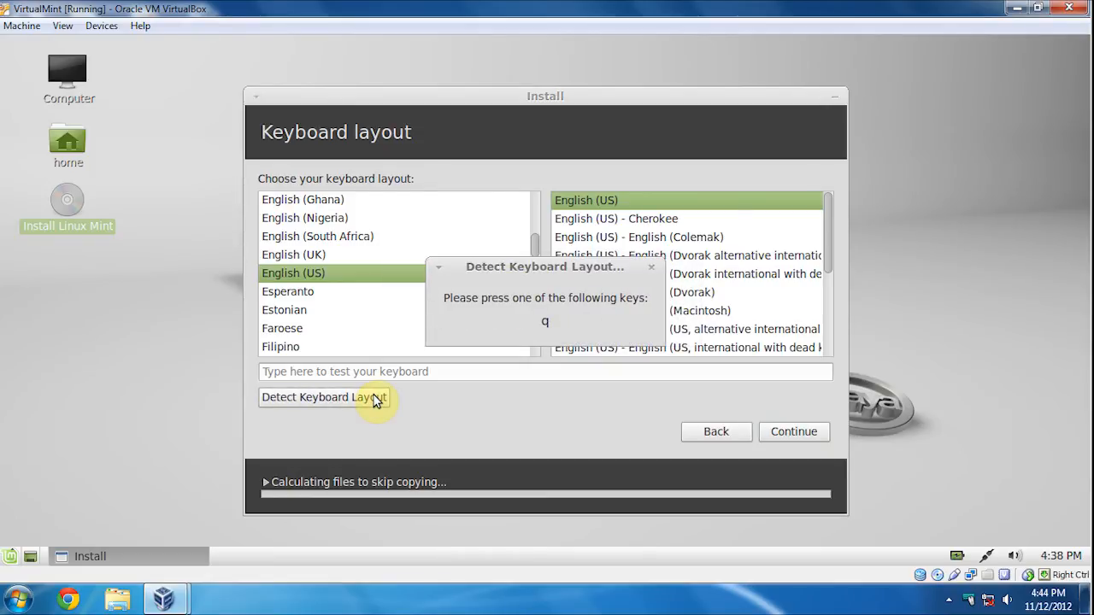
key(q)
key(z)
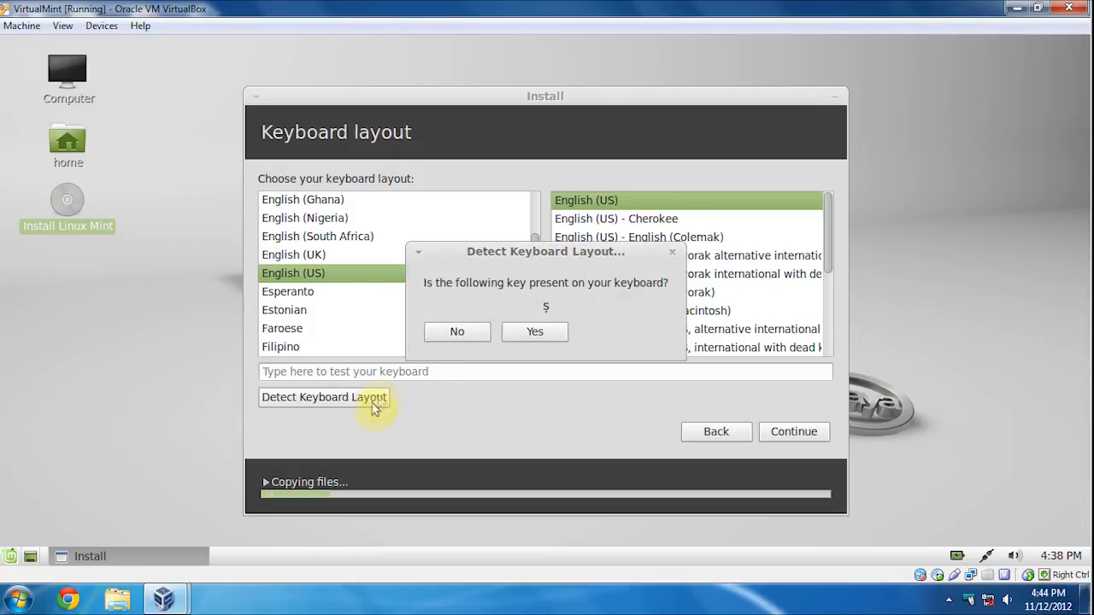
- Report each remaining prompted key (ş, ç, £, й, ψ, љ, ת, ч and others) as absent until detection finishes
click(467, 339)
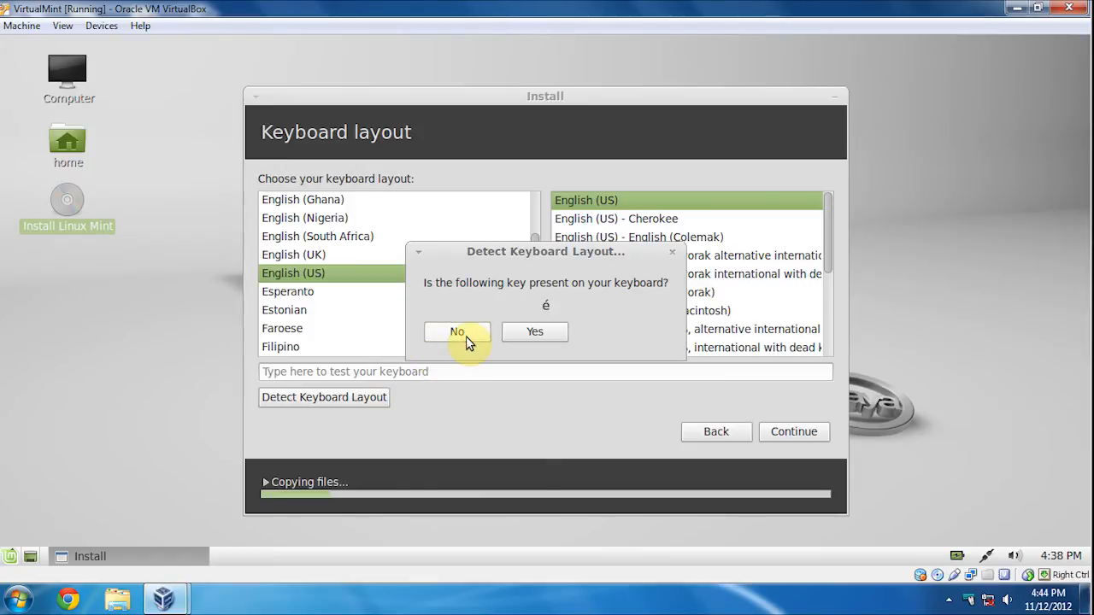
click(466, 339)
click(467, 338)
click(466, 338)
click(466, 338)
click(466, 338)
click(467, 338)
click(466, 338)
click(467, 338)
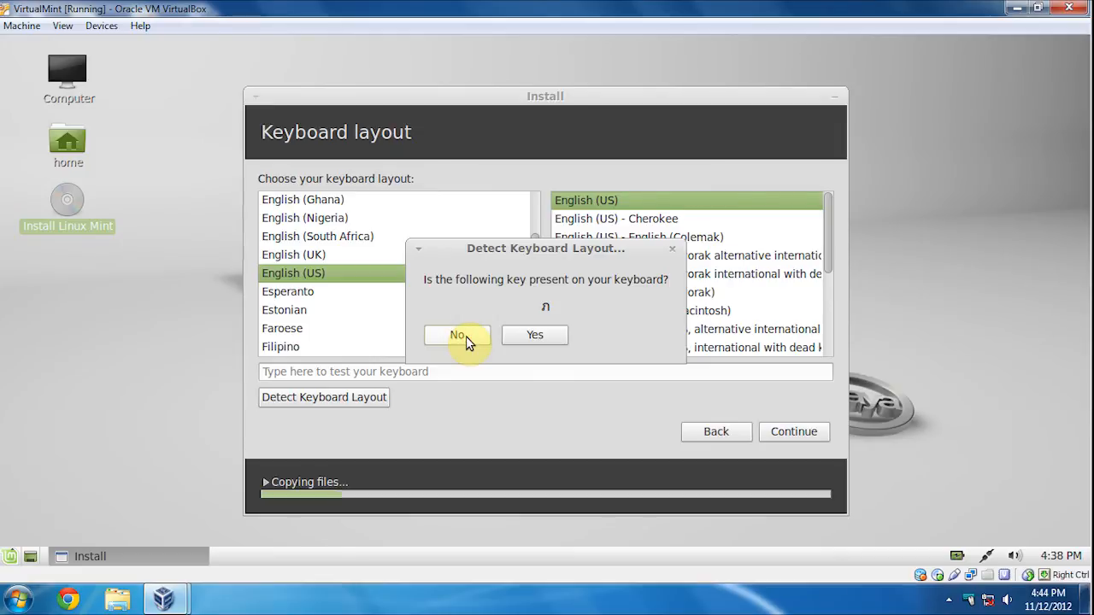
click(466, 338)
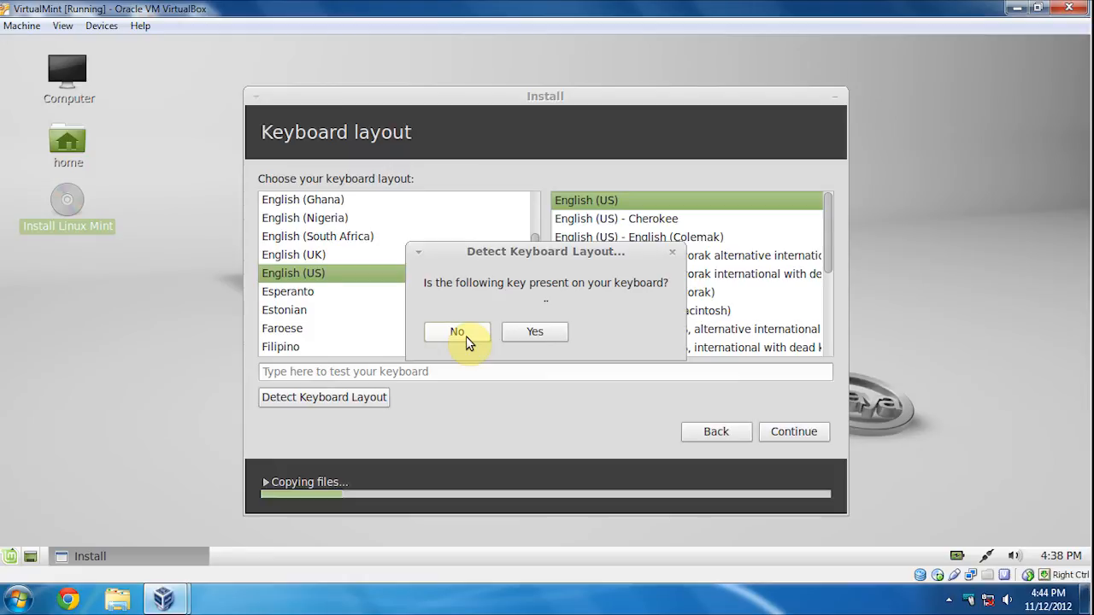
click(467, 338)
click(466, 339)
click(467, 339)
click(466, 339)
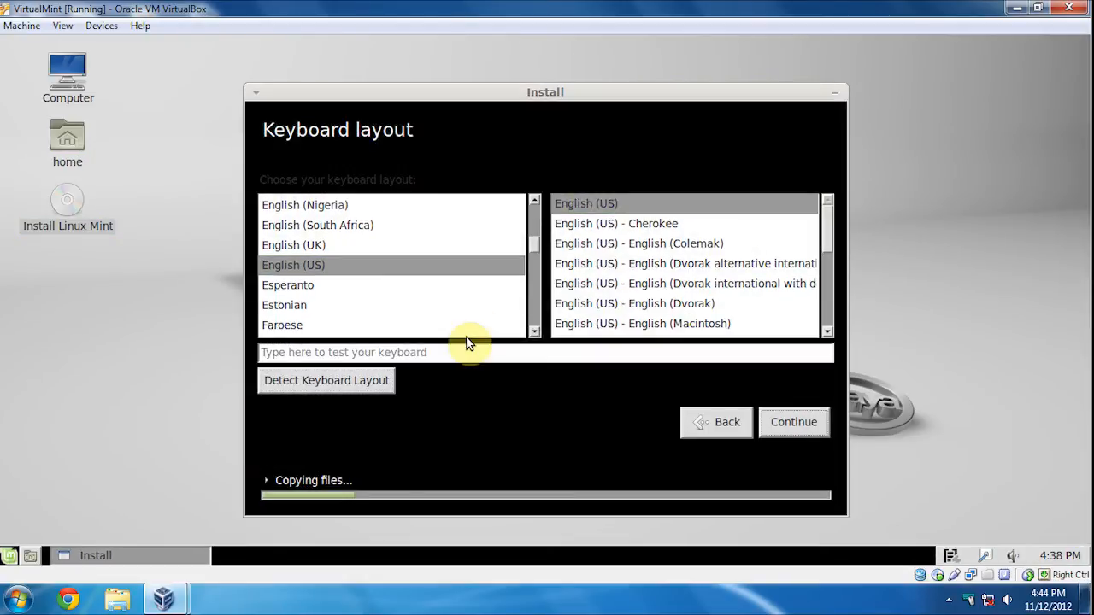
- Test the English (US) layout by typing 'hello' in the test field, erase it, and continue
click(404, 351)
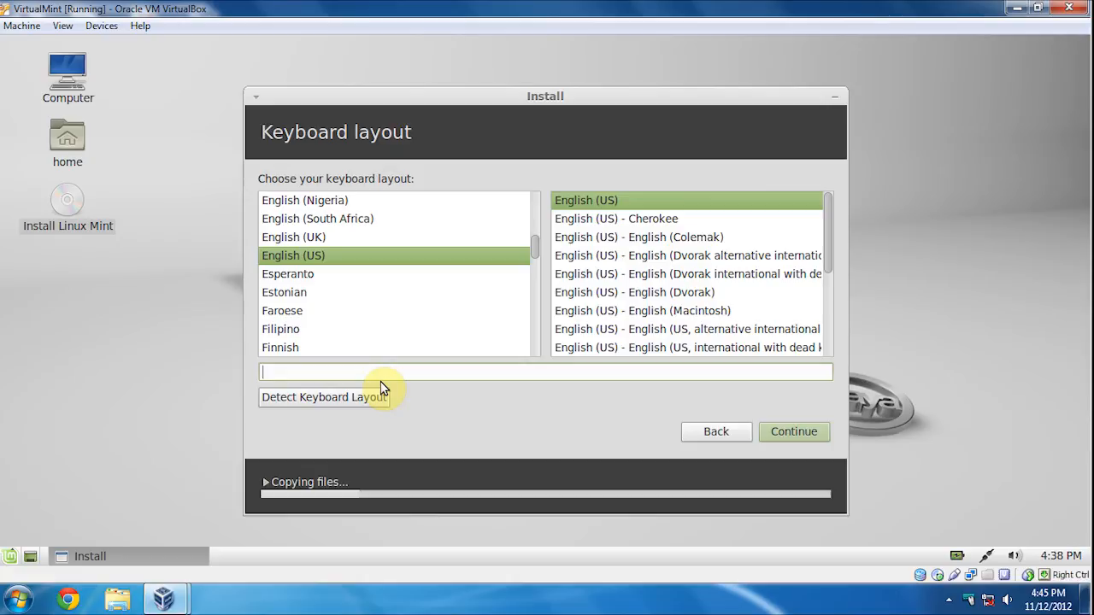
text(hello)
key(BackSpace)
key(BackSpace)
key(BackSpace)
key(BackSpace)
key(BackSpace)
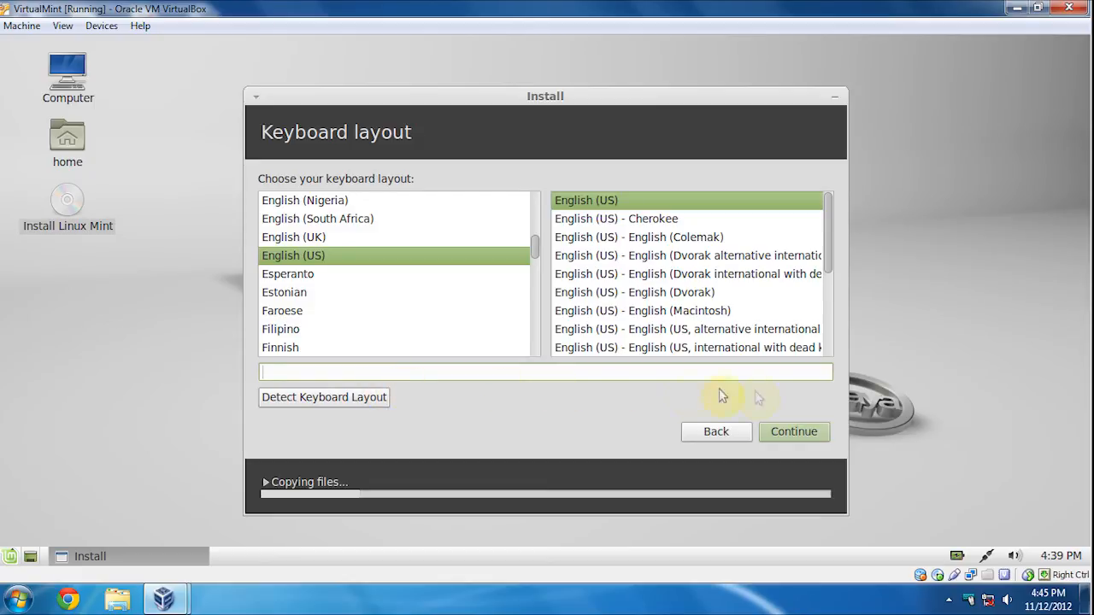
click(780, 438)
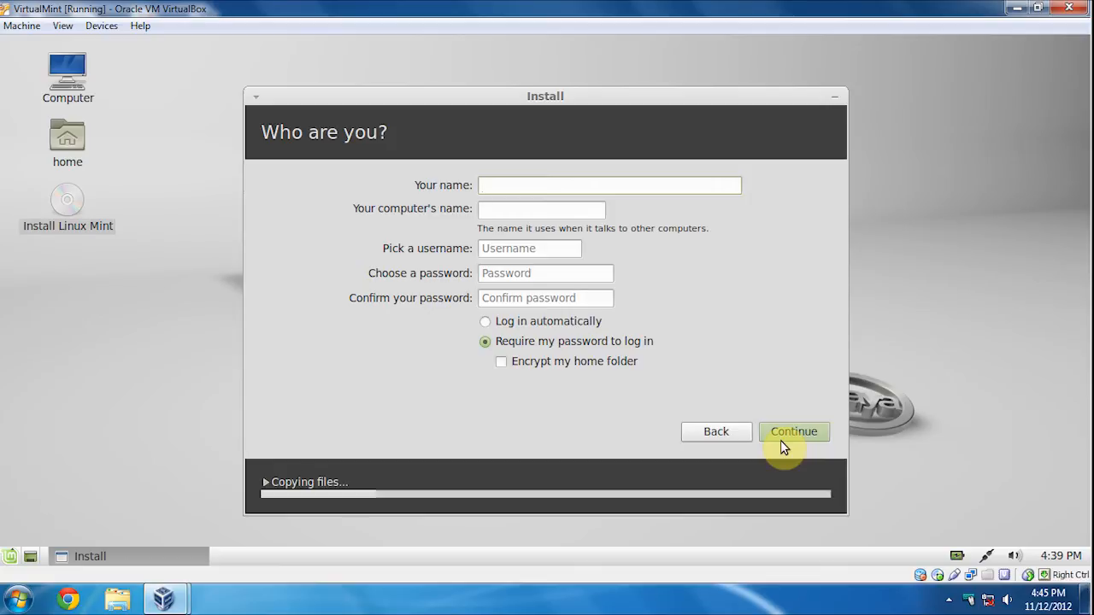
- Enter your name and replace the suggested computer name with VirtualMint
text(jaxx)
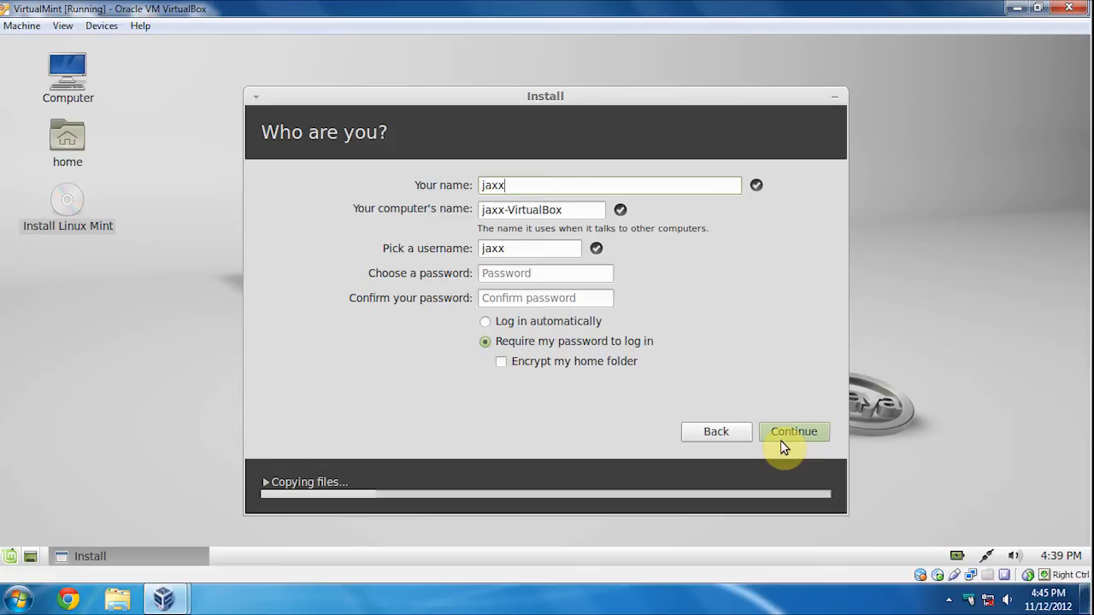
click(566, 211)
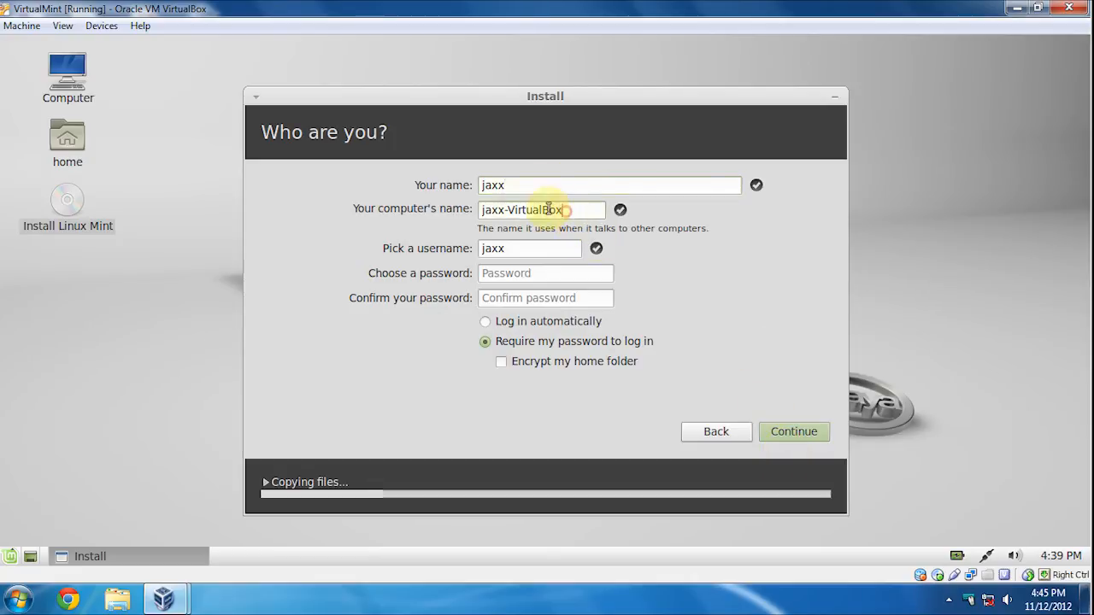
drag(548, 207, 407, 187)
key(BackSpace)
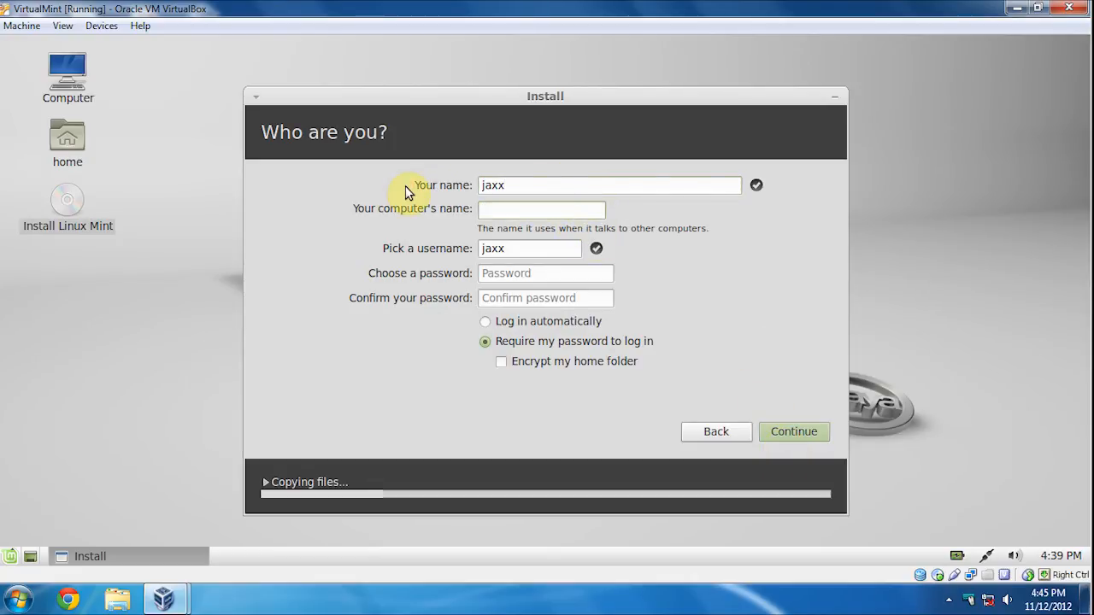
text(Virt)
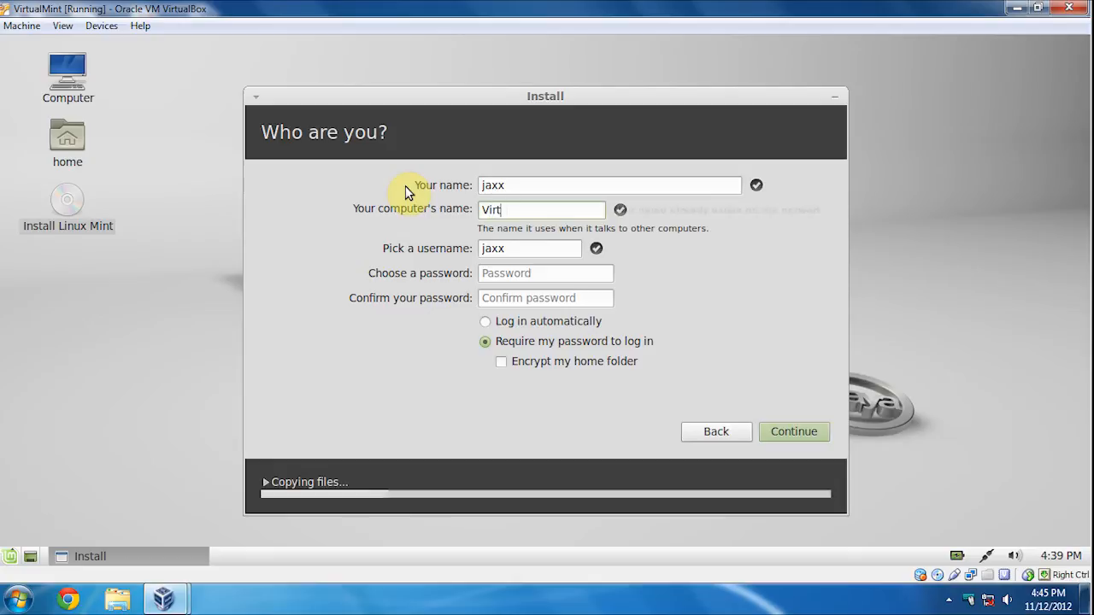
text(u)
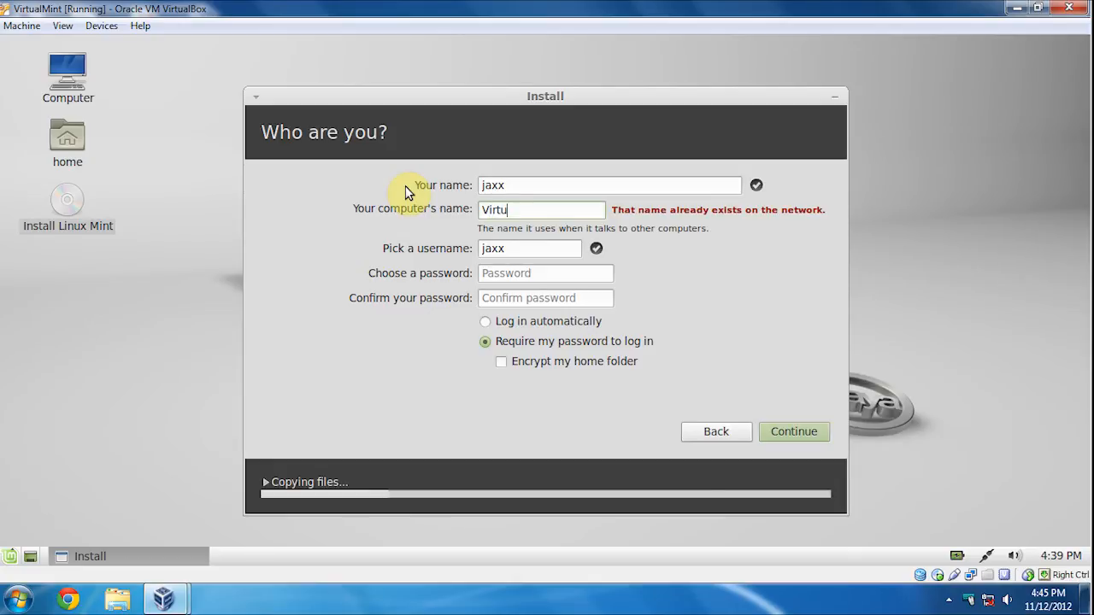
text(al)
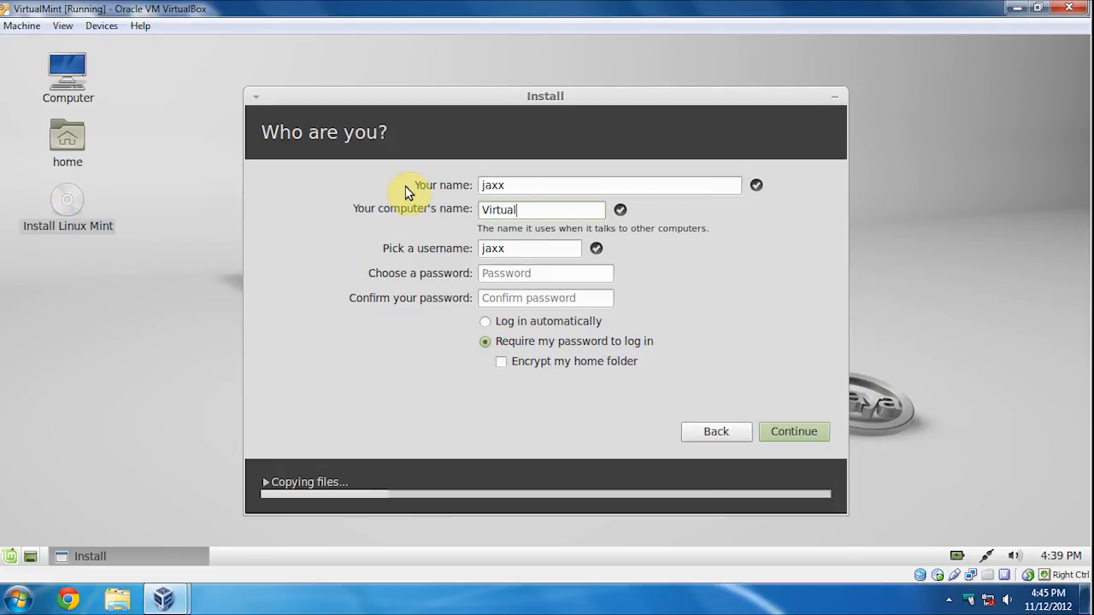
text(Mint)
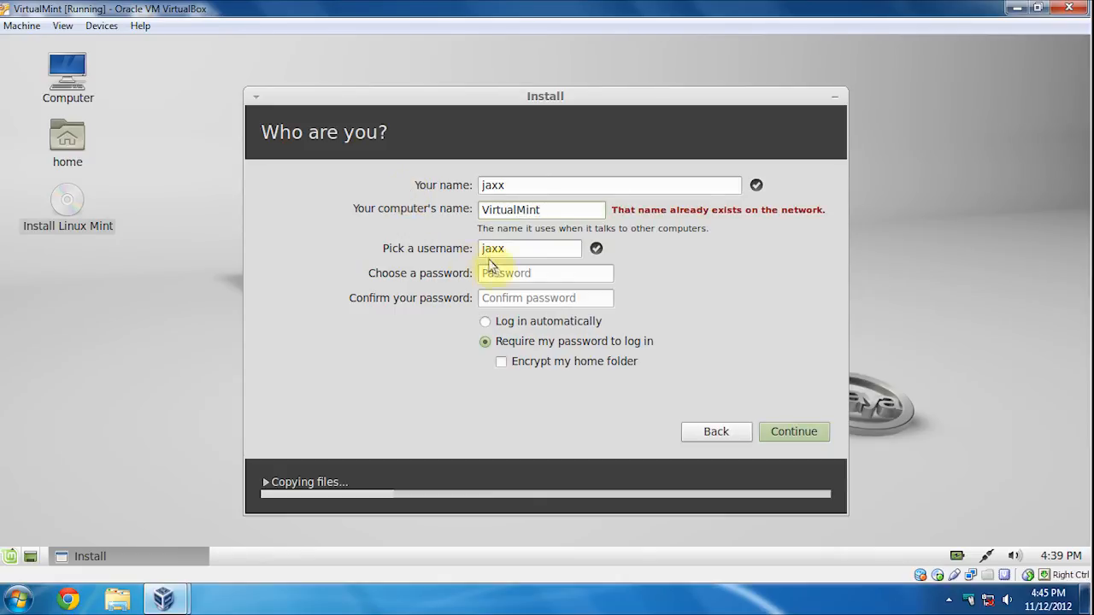
- Type and confirm the account password, then submit the account details
click(519, 275)
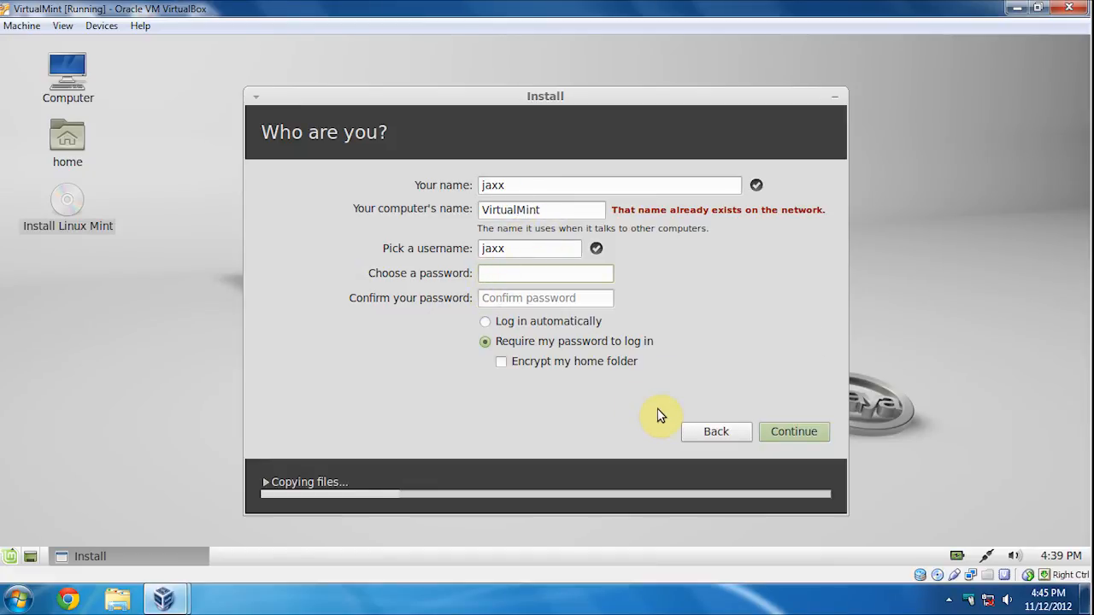
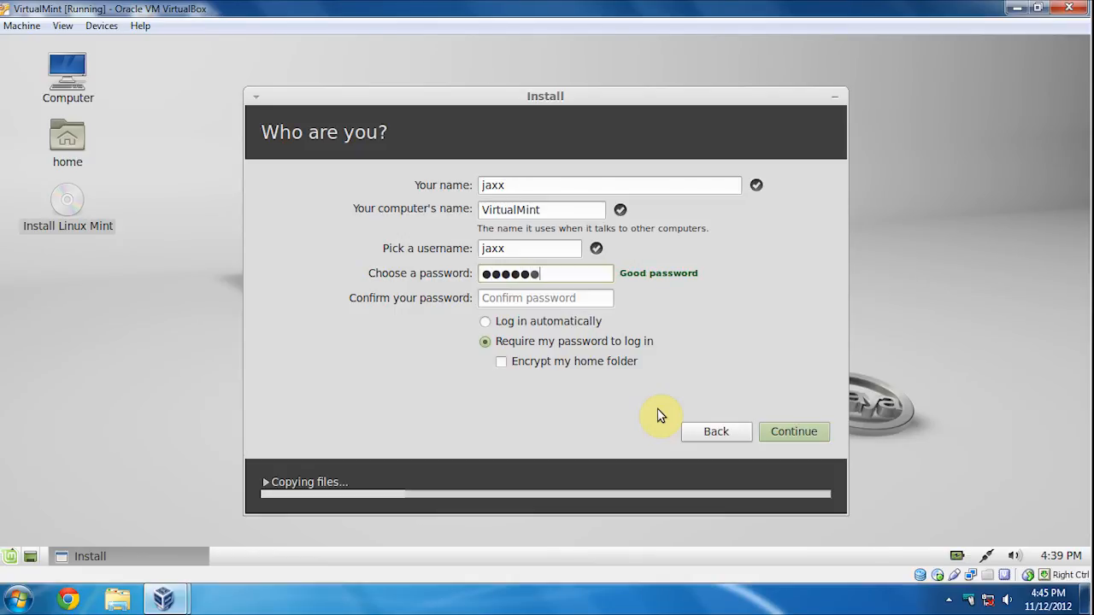
click(564, 298)
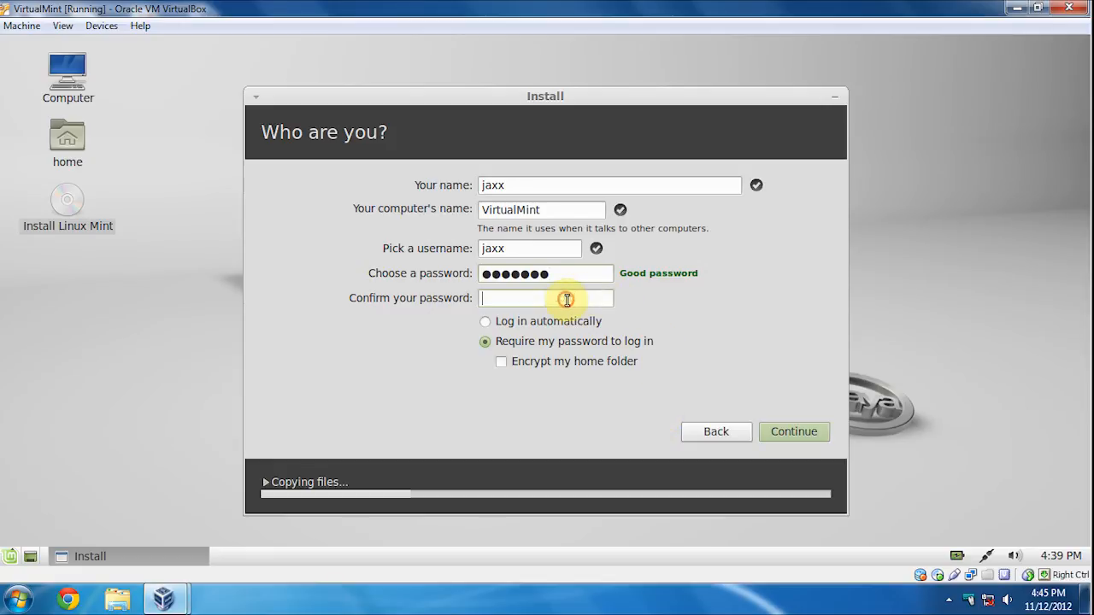
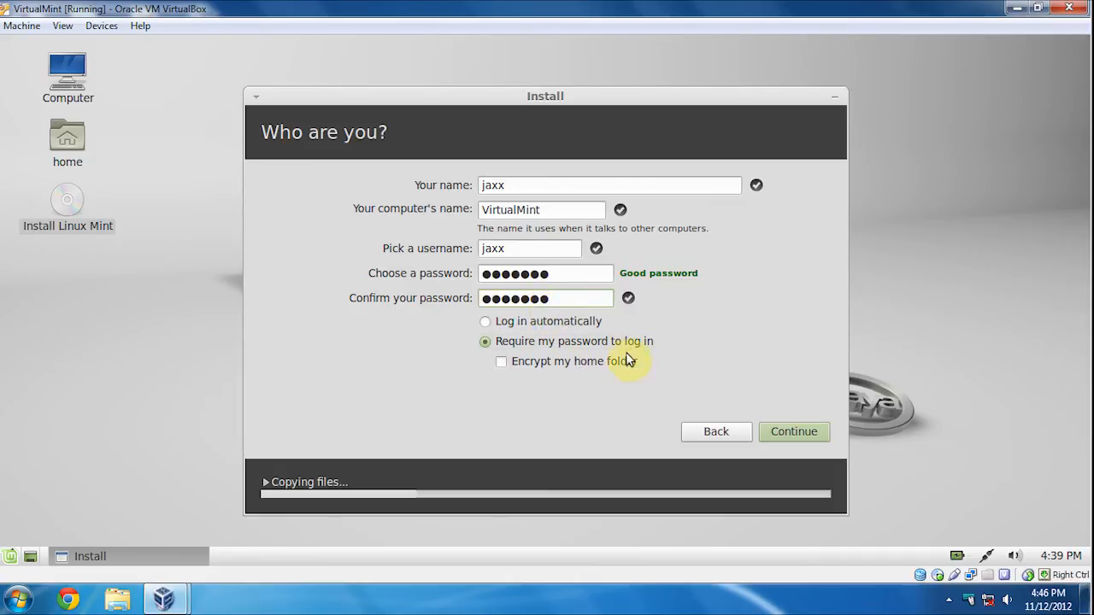
click(774, 432)
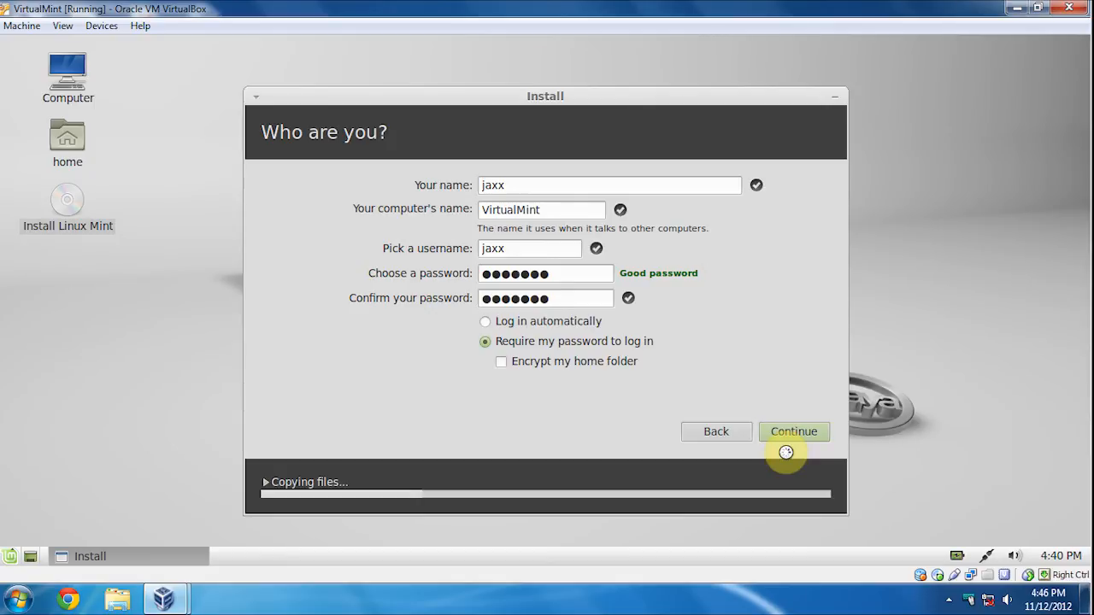
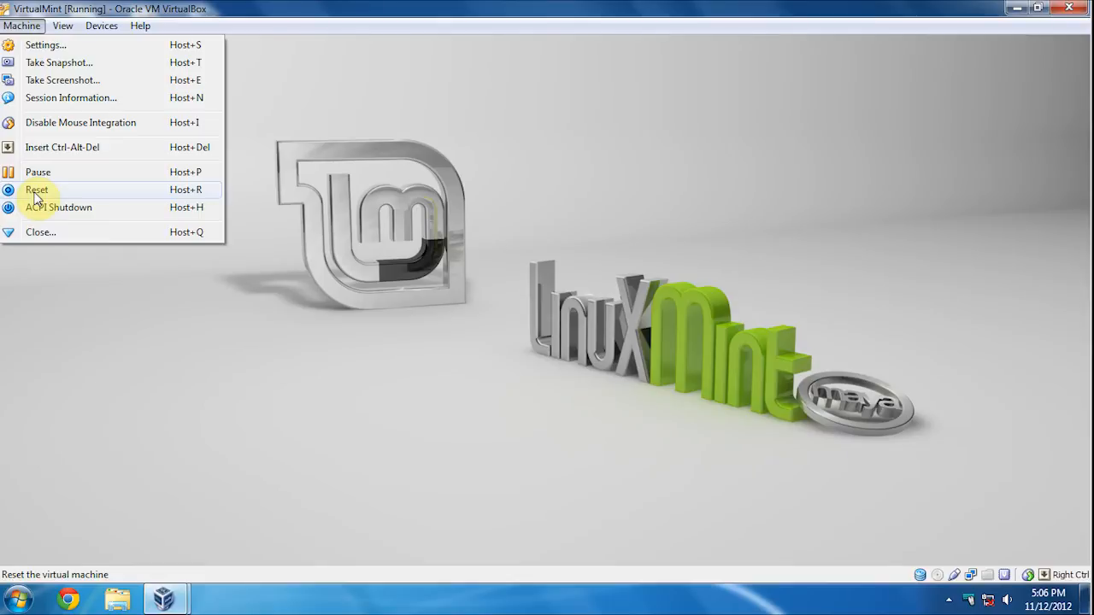
- Reset the VirtualMint machine from the Machine menu and confirm the reset
click(36, 191)
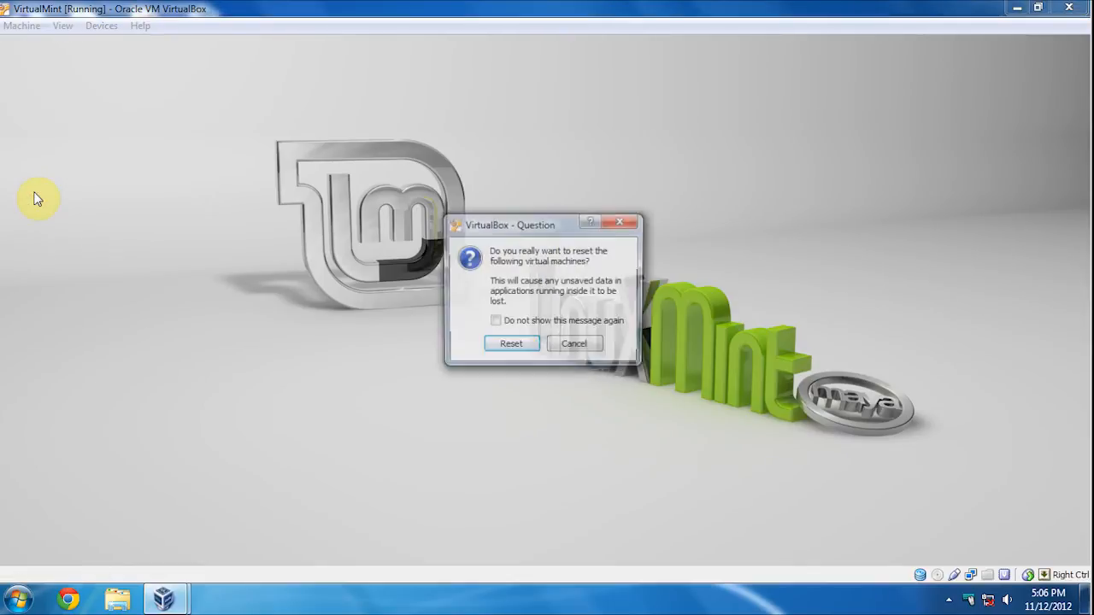
click(509, 346)
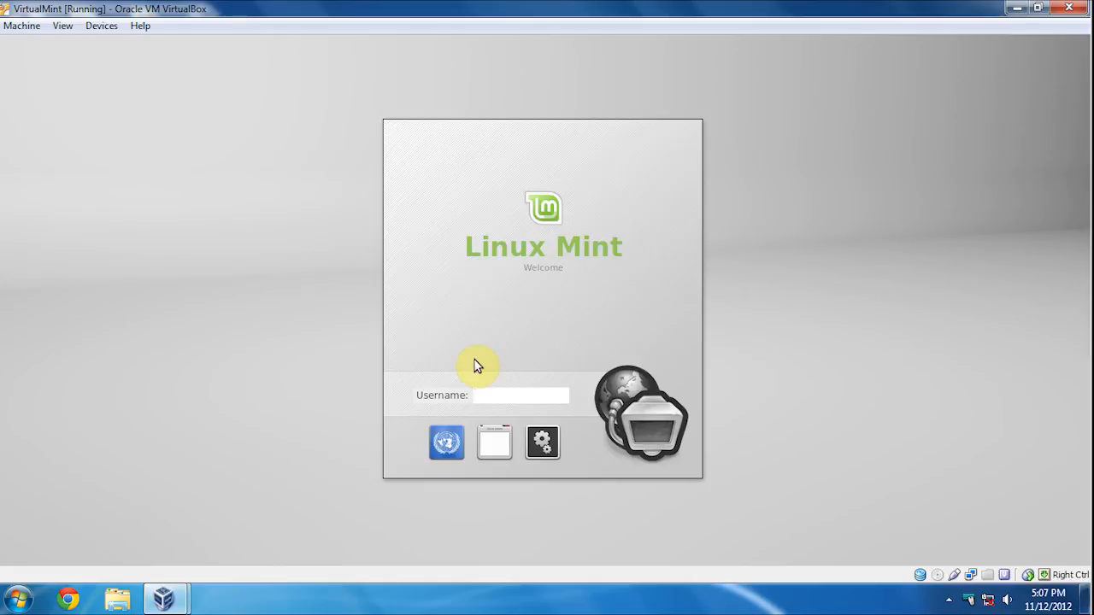
- Log in at the Mint login screen with the account username and password
text(jaxx)
key(Return)
text(•••••••)
key(Return)
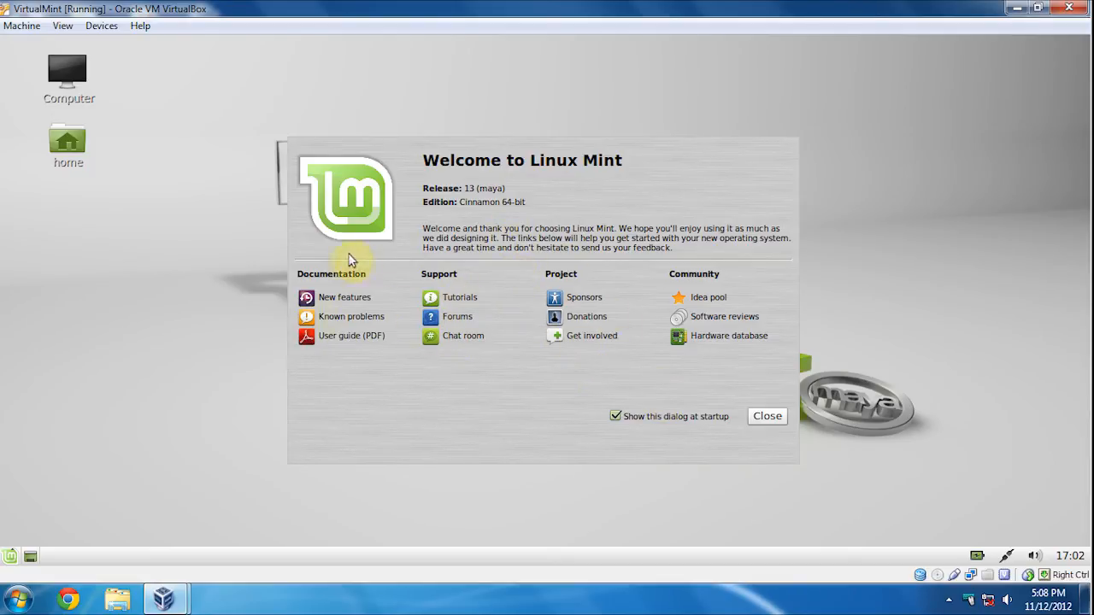
- Uncheck 'Show this dialog at startup' and close the Welcome to Linux Mint dialog
click(614, 417)
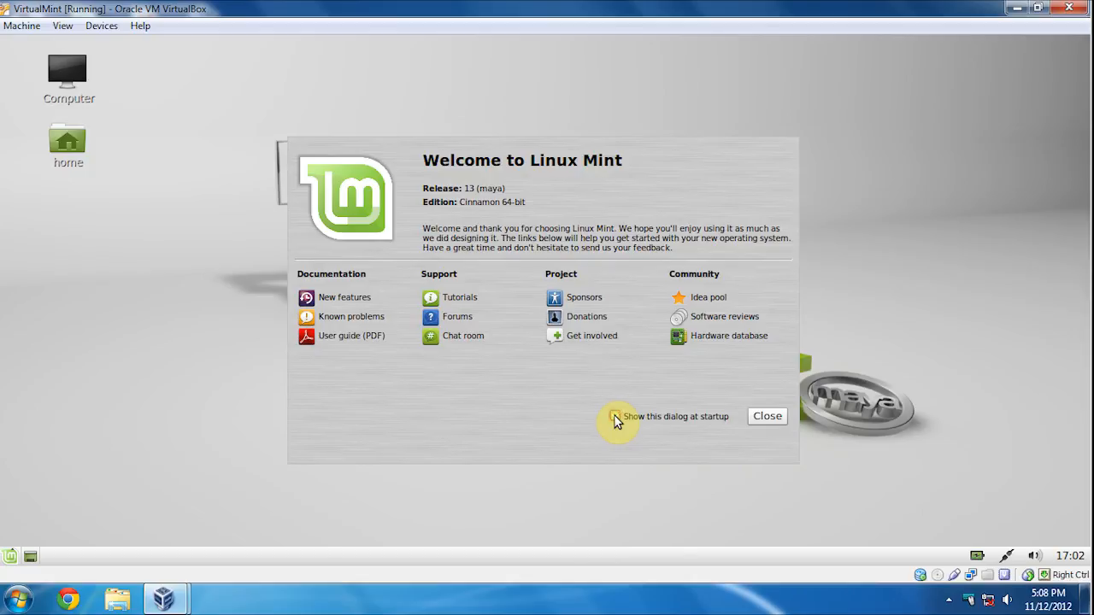
click(768, 417)
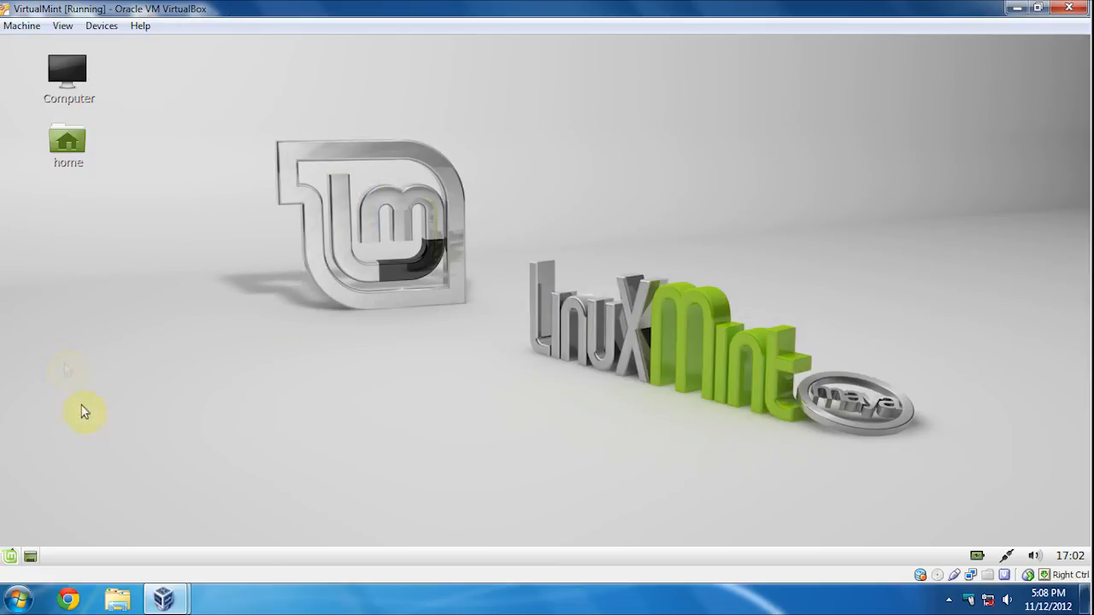
- Shut down the Mint guest from the Mint menu and confirm Shut Down
click(11, 558)
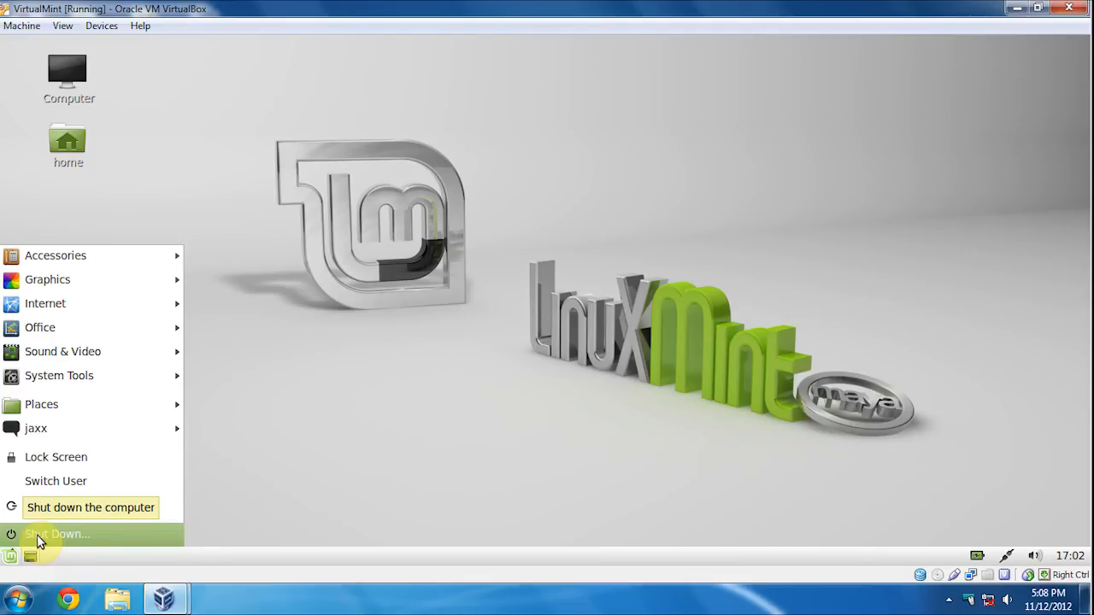
click(37, 534)
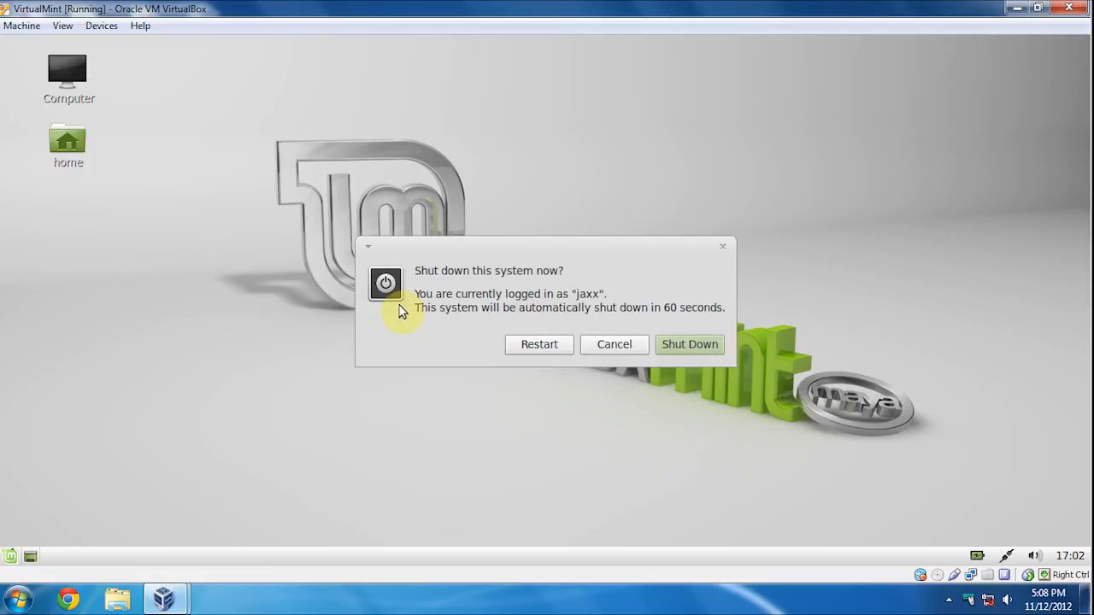
click(712, 353)
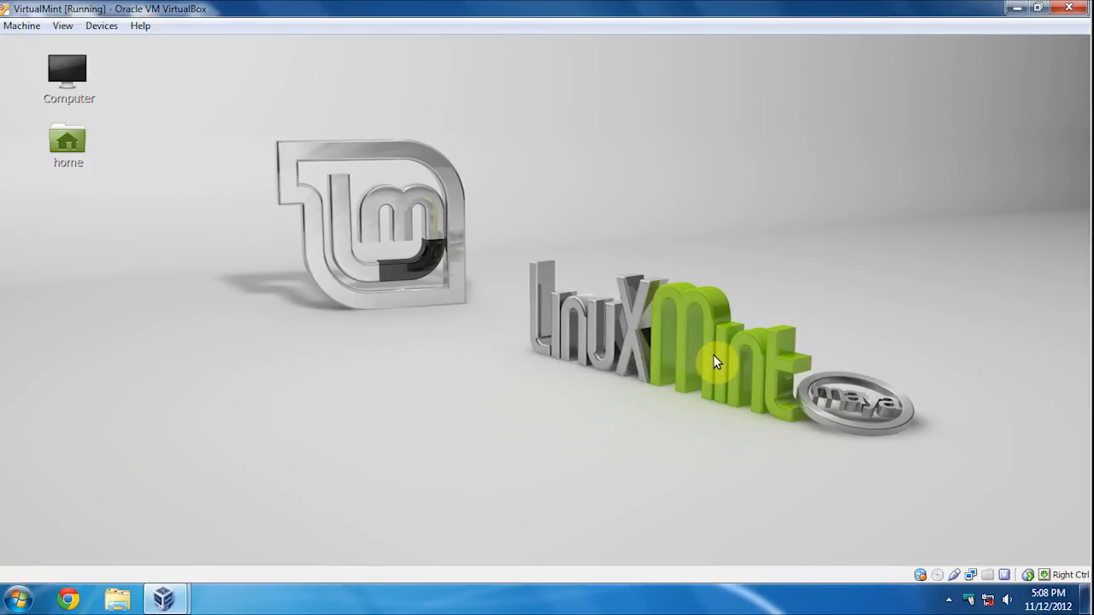